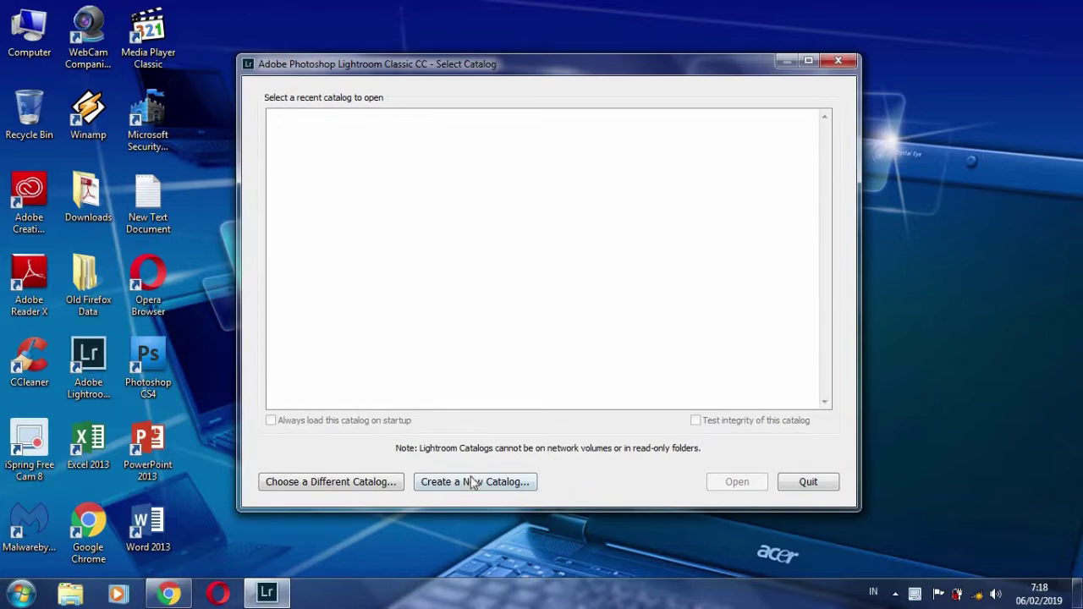
Step: Create and open a new Lightroom catalog named after the tutorial creator
click(472, 481)
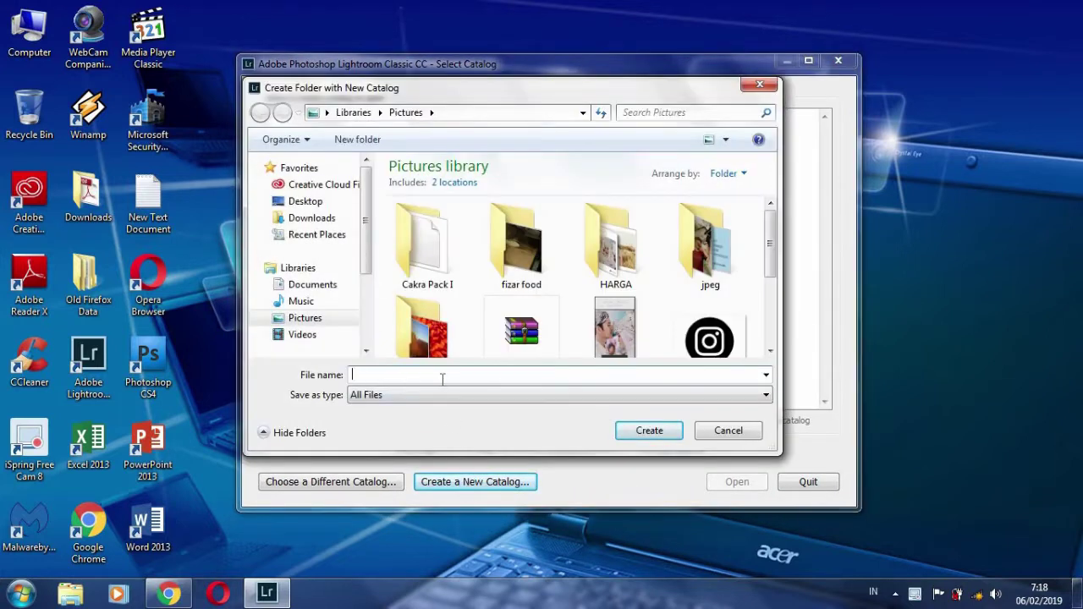
text(Cakra Kharisma Pro)
click(624, 429)
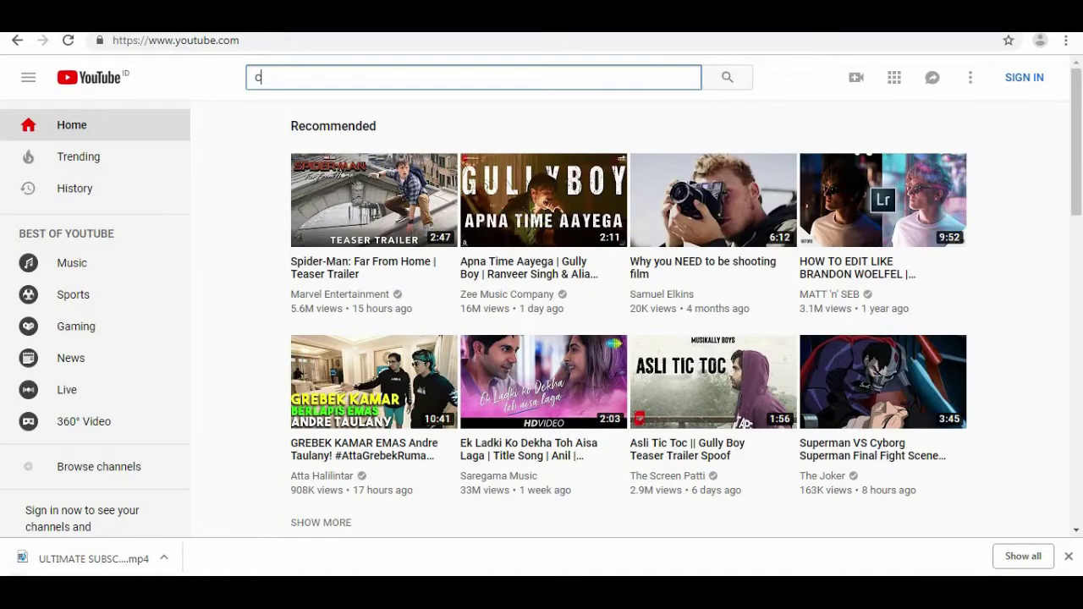
Step: Search YouTube for the creator's name and open their channel page
text(cakra kharisma)
key(Return)
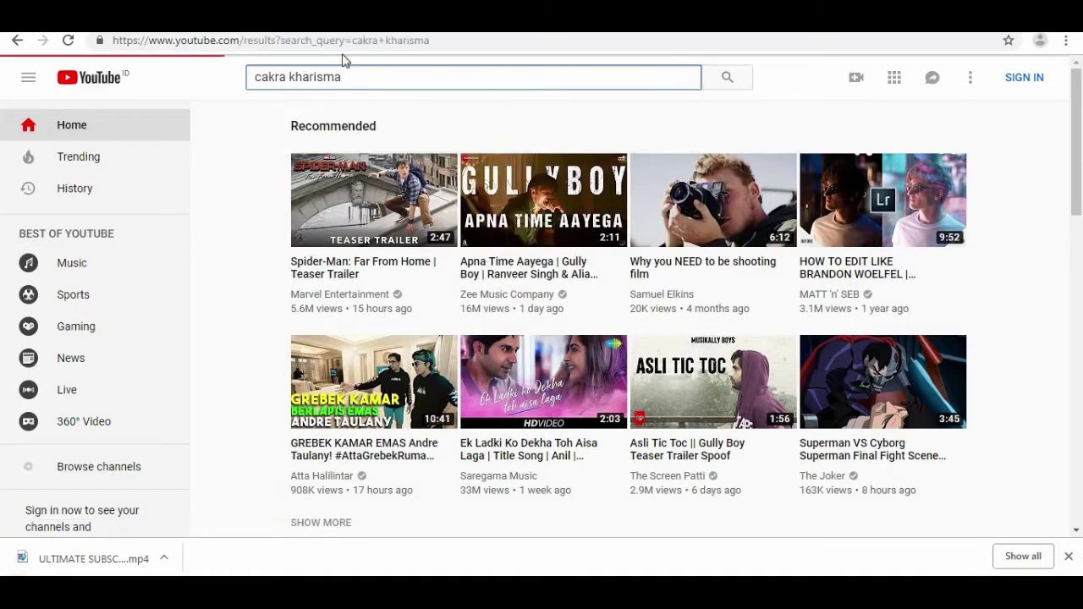
click(430, 184)
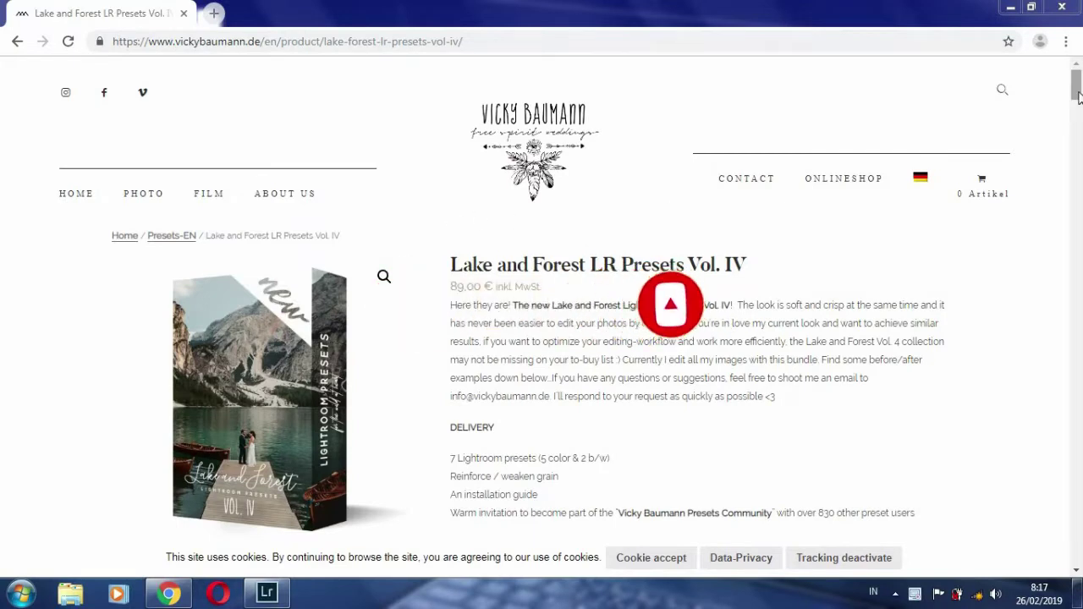
Step: Scroll the Lake and Forest LR Presets Vol. IV page, comparing the first before/after samples
drag(1076, 91, 1077, 108)
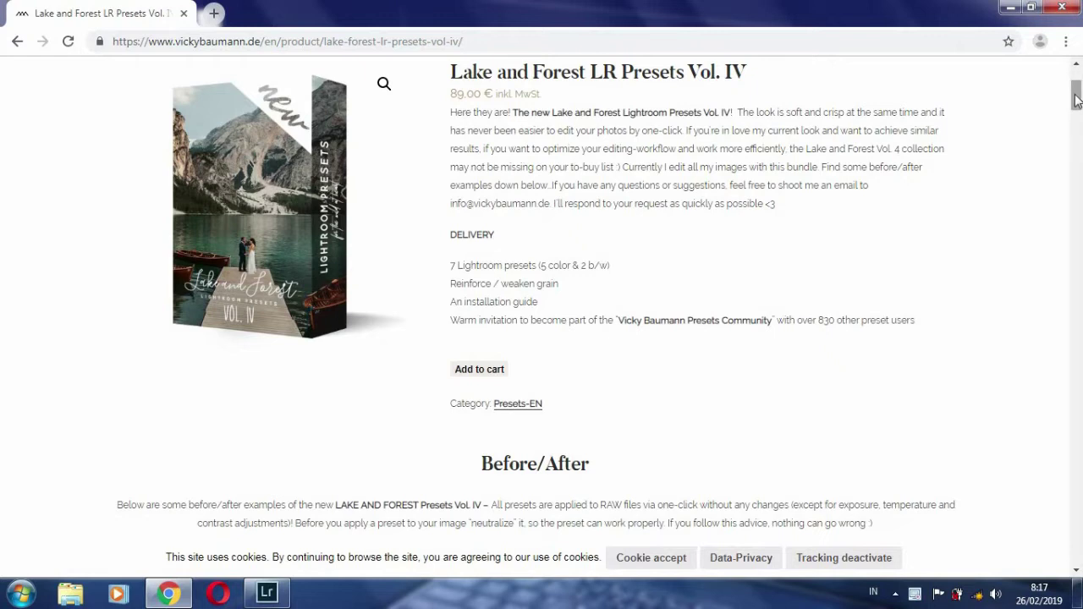
drag(1077, 100, 1077, 131)
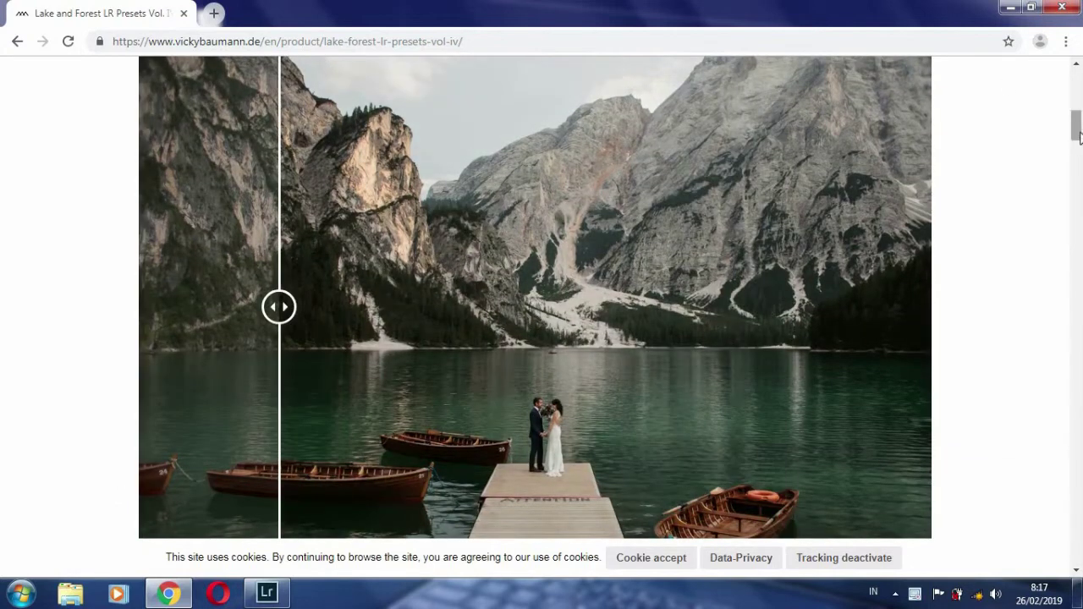
scroll(186, 199, down, 8)
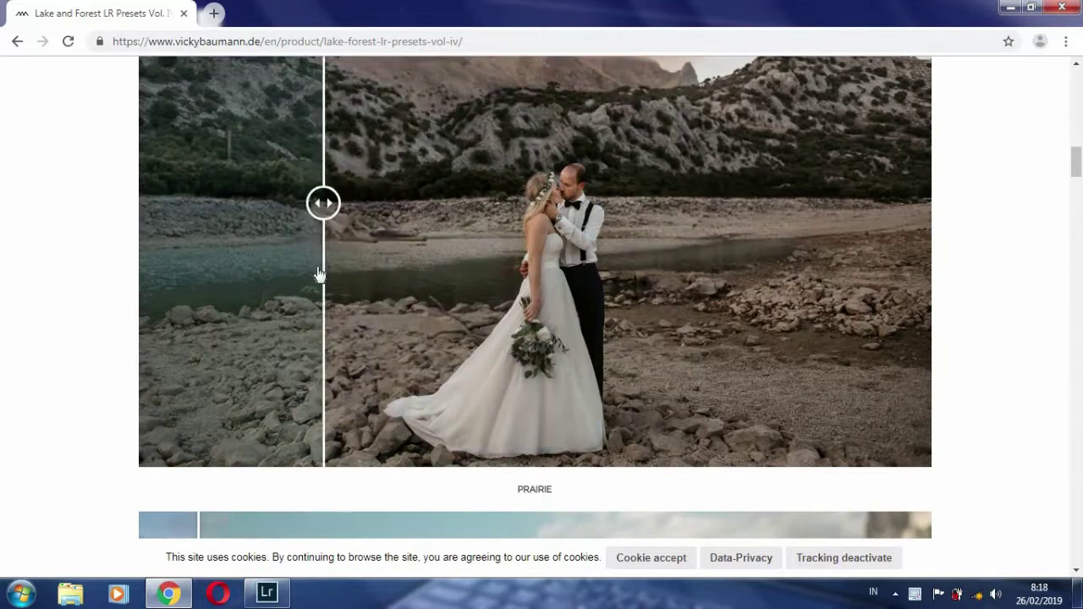
drag(1076, 161, 1075, 192)
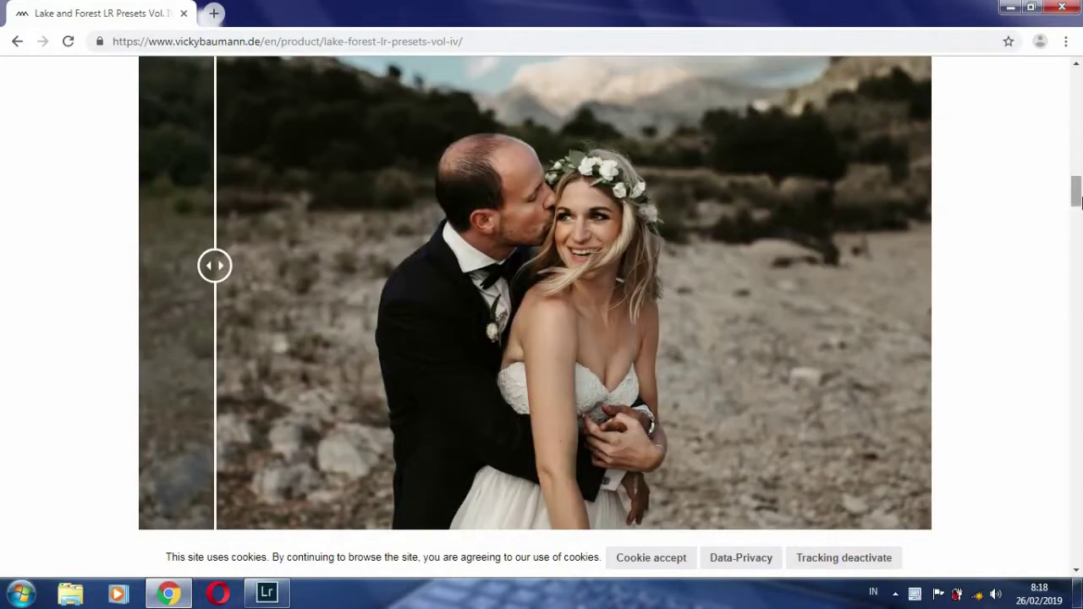
scroll(594, 319, down, 6)
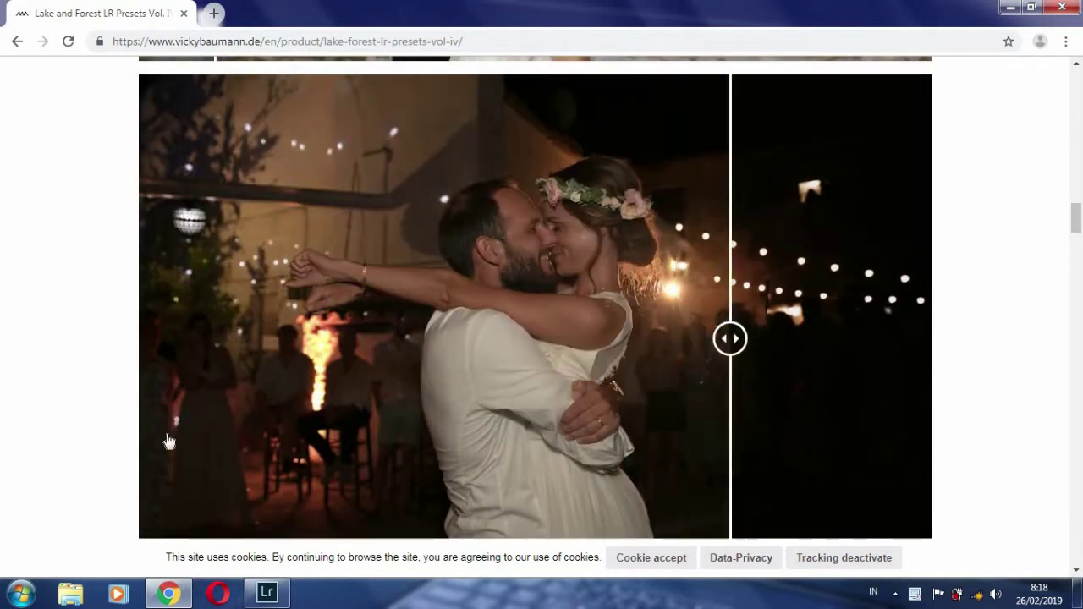
drag(1080, 235, 1078, 250)
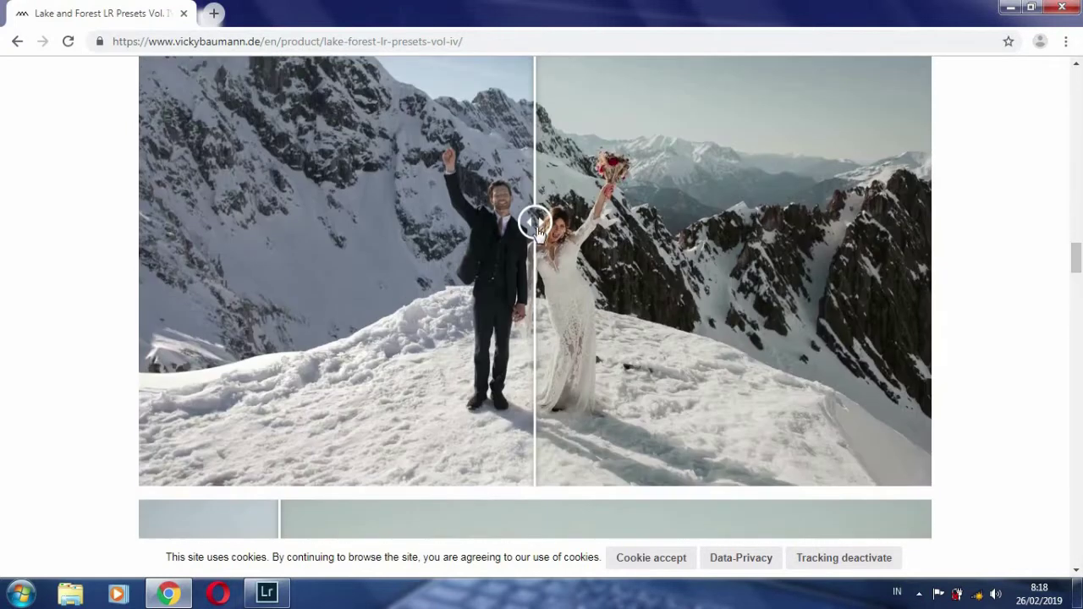
Step: Continue down to the close couple portrait and drag its before/after slider
scroll(506, 284, down, 3)
scroll(506, 283, down, 2)
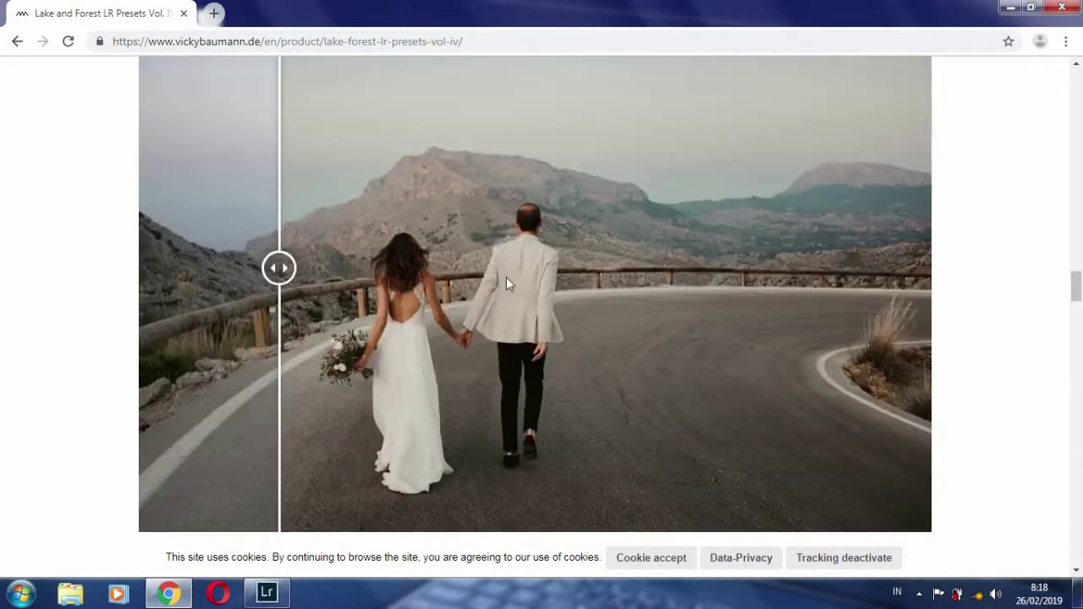
drag(1076, 286, 1078, 347)
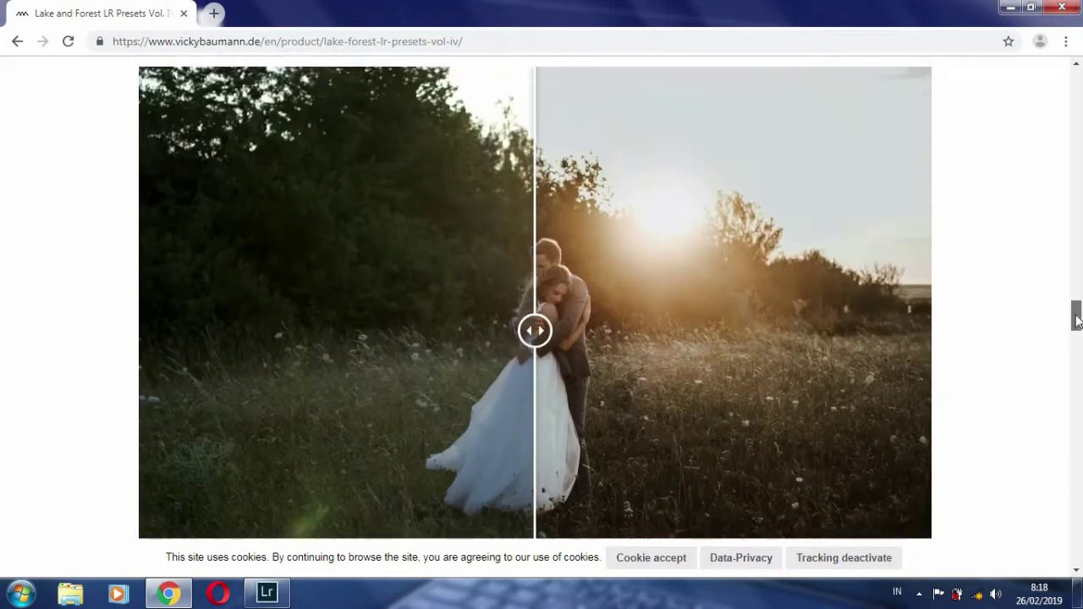
scroll(222, 310, down, 1)
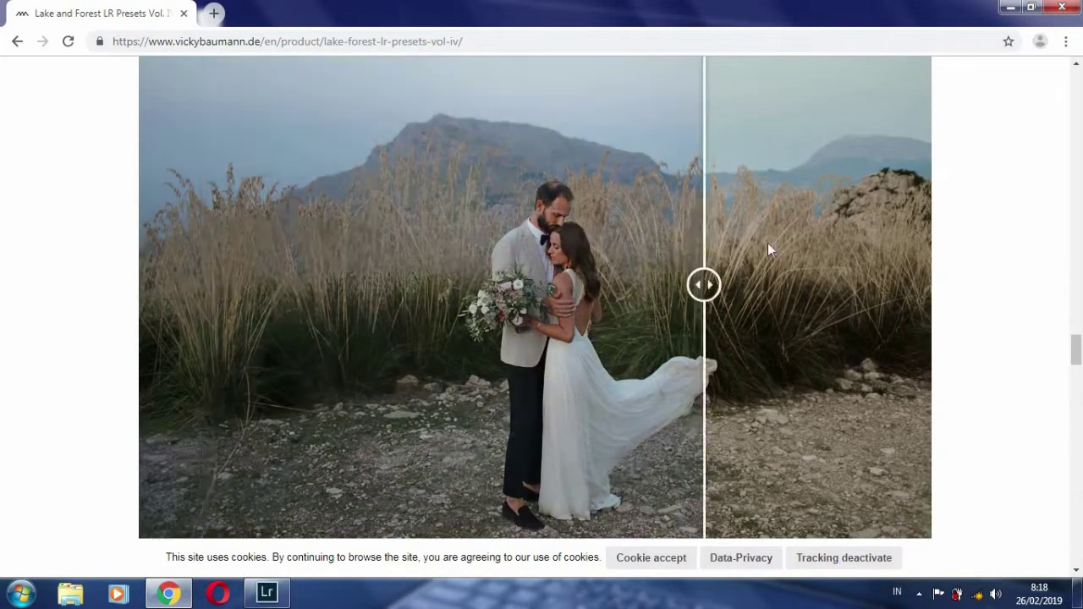
drag(1077, 349, 1078, 372)
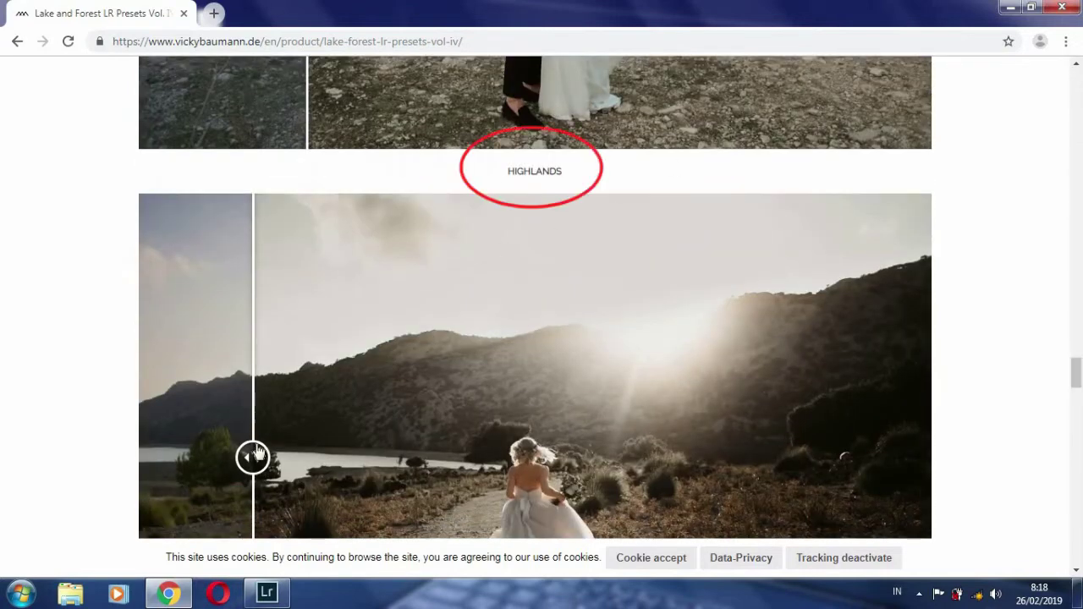
drag(1077, 373, 1076, 413)
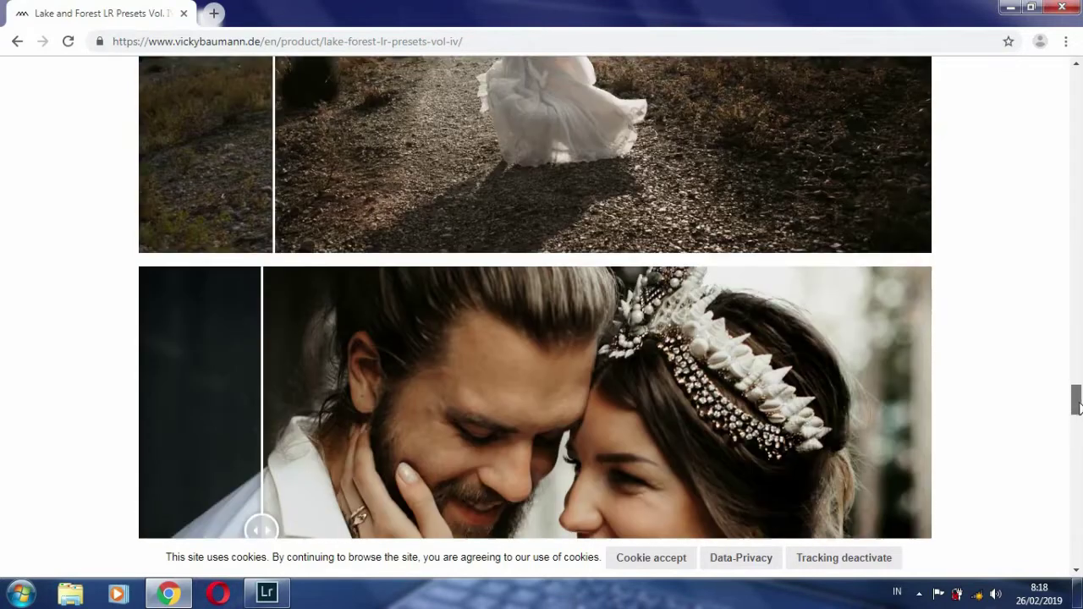
mouse_move(263, 286)
mouse_down()
mouse_move(846, 198)
mouse_move(284, 241)
mouse_up()
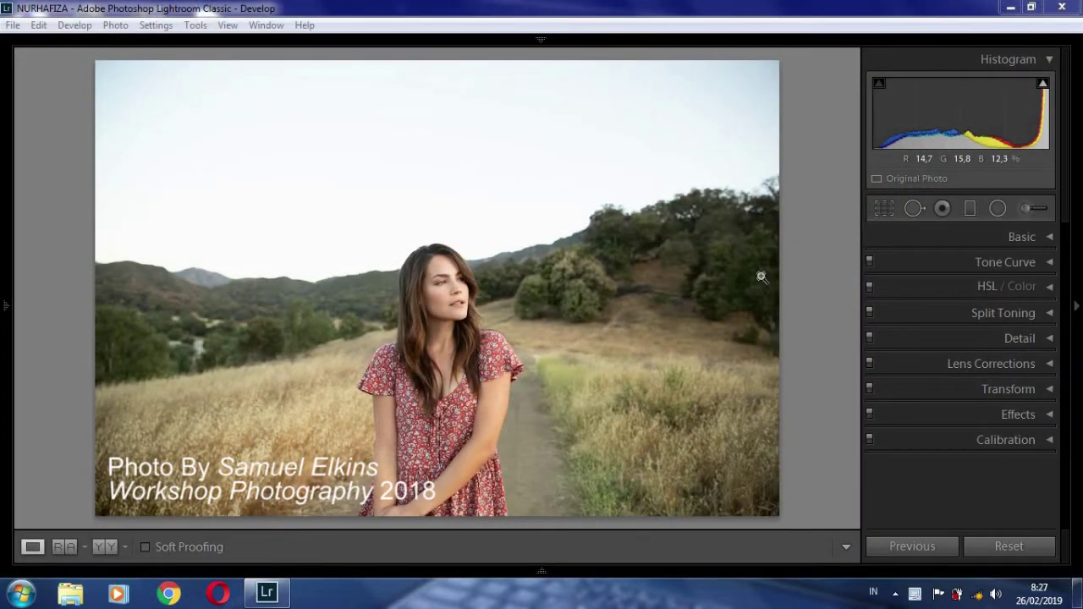
Step: Expand the Basic panel and set Contrast to +4
click(1049, 237)
scroll(1064, 287, down, 1)
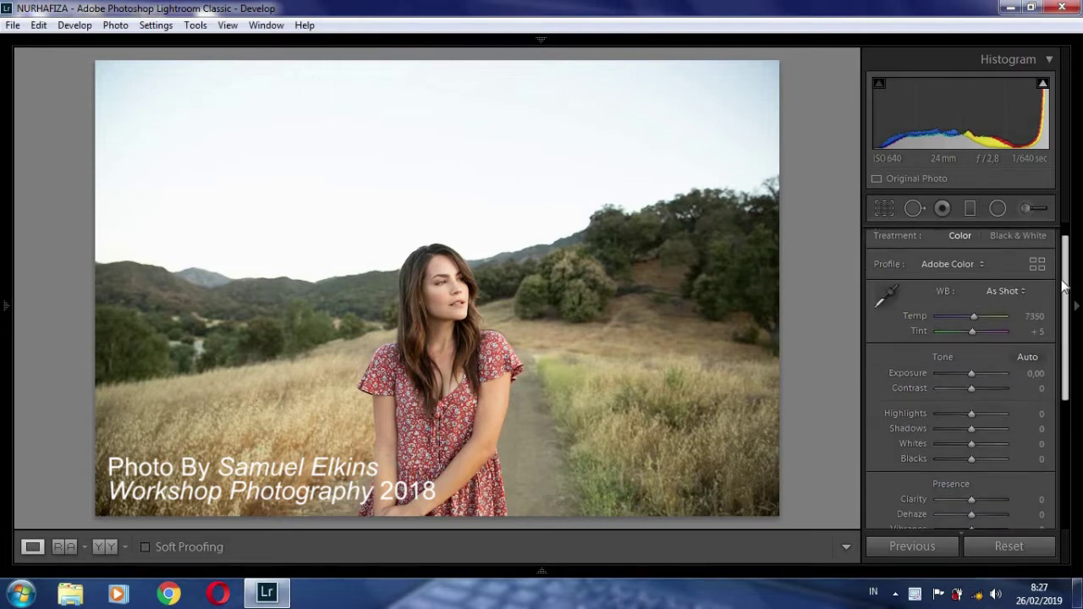
scroll(1064, 287, down, 1)
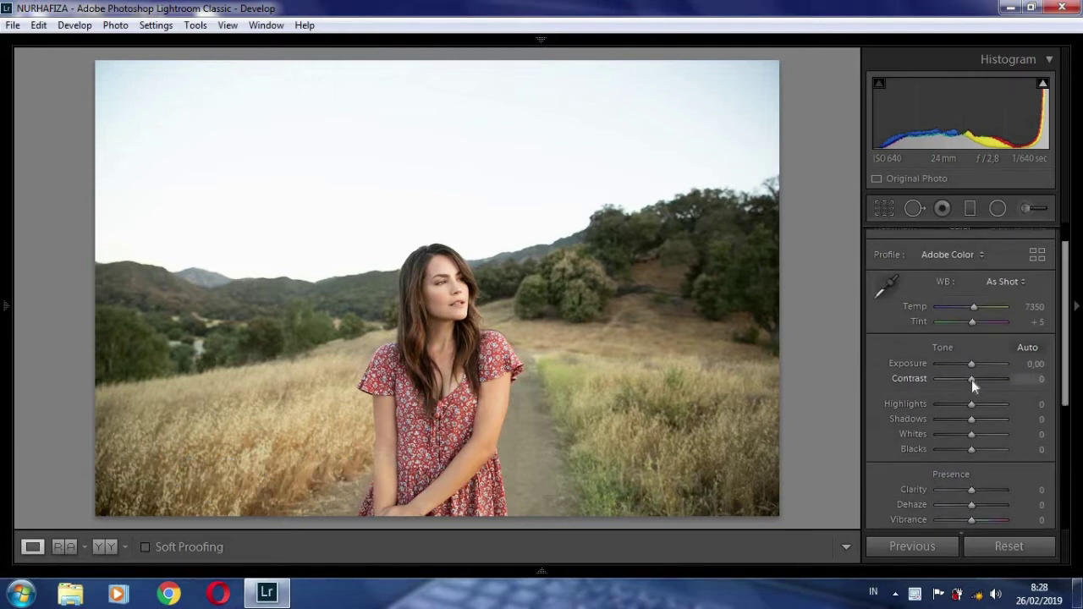
click(1037, 378)
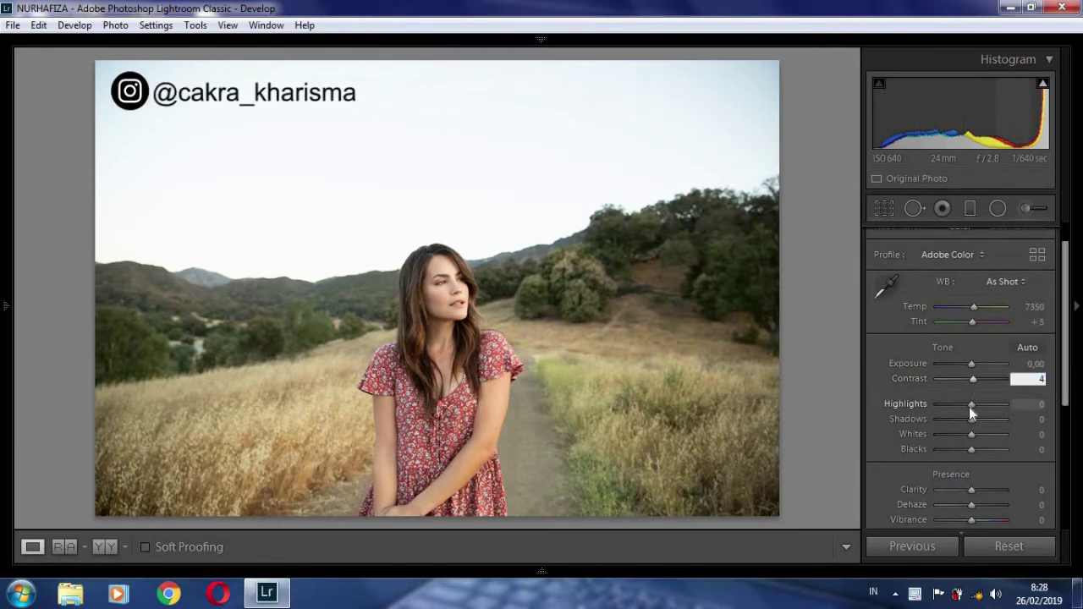
text(4)
Step: Set Highlights −78, Shadows −4 and Whites +13
drag(969, 405, 938, 409)
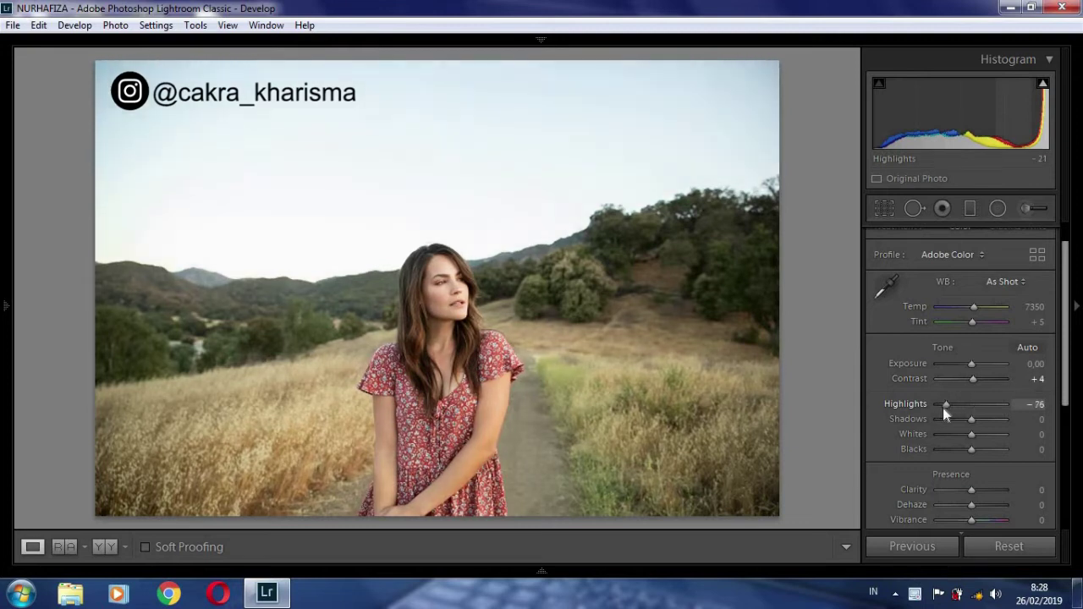
click(1037, 405)
text(-78)
key(Return)
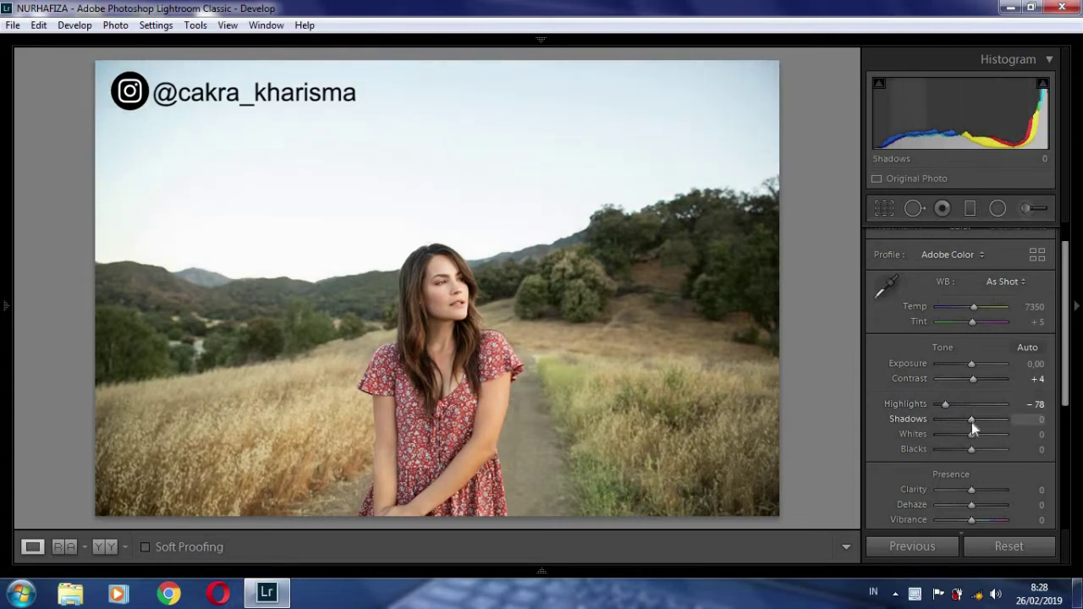
key(Down)
key(Down)
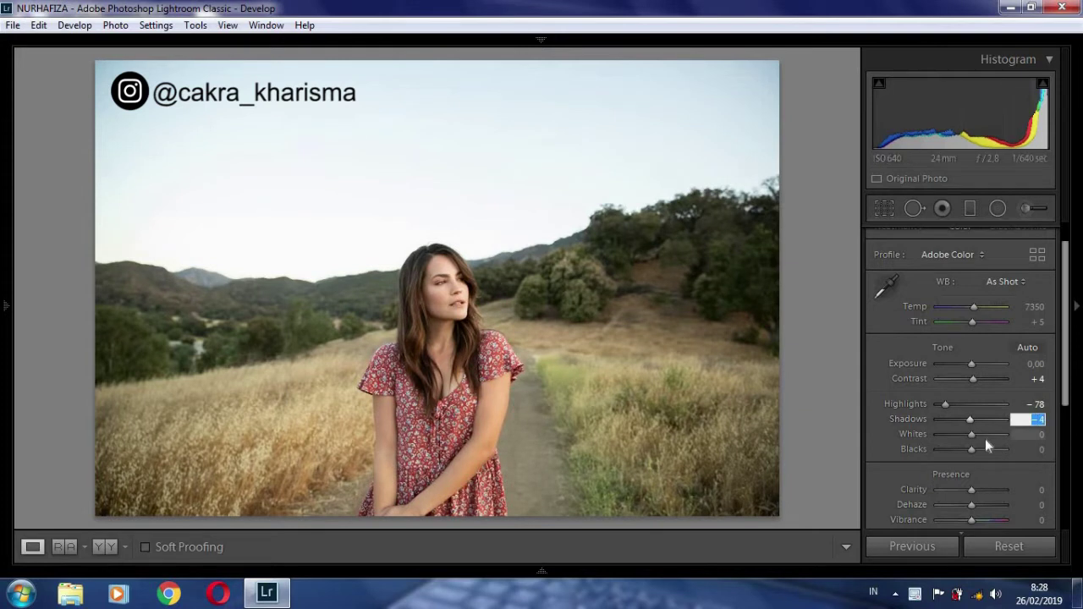
key(Tab)
text(12)
key(Return)
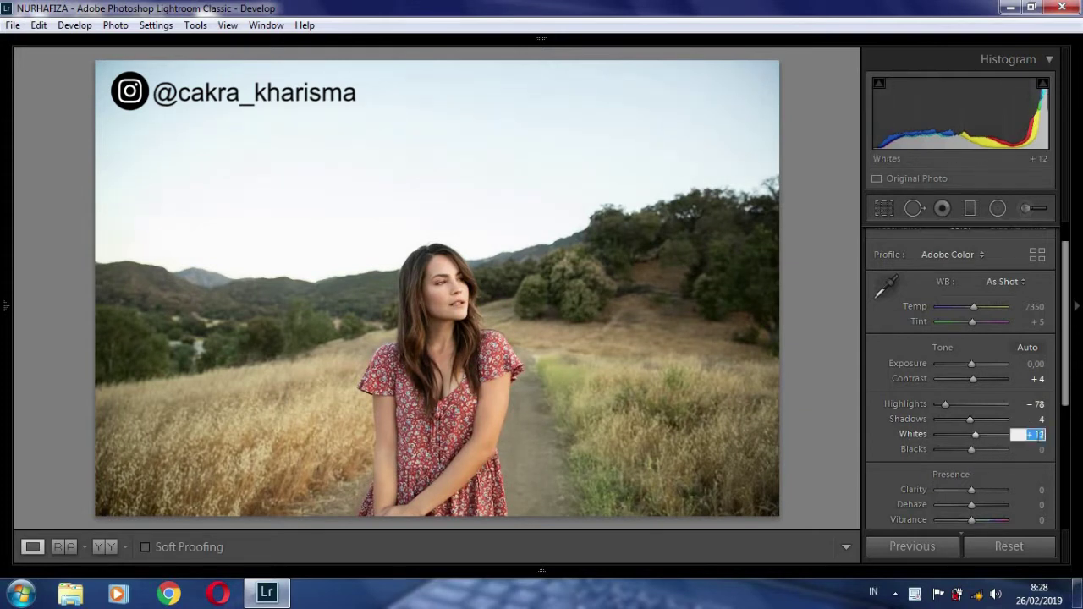
Step: Lift Blacks to +53 and check the before/after view
click(1041, 449)
text(53)
key(Return)
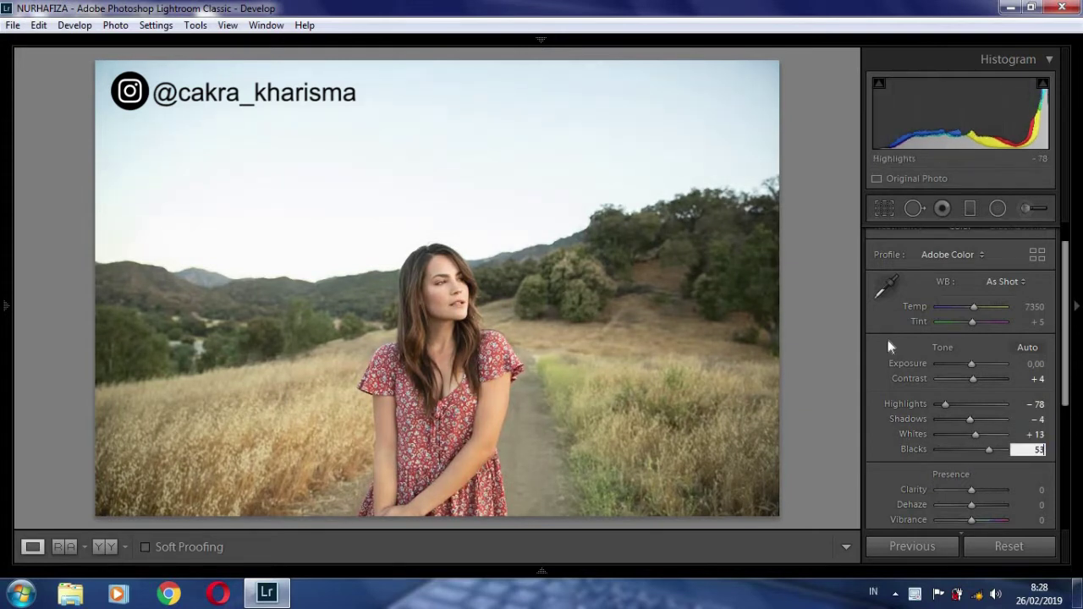
click(105, 546)
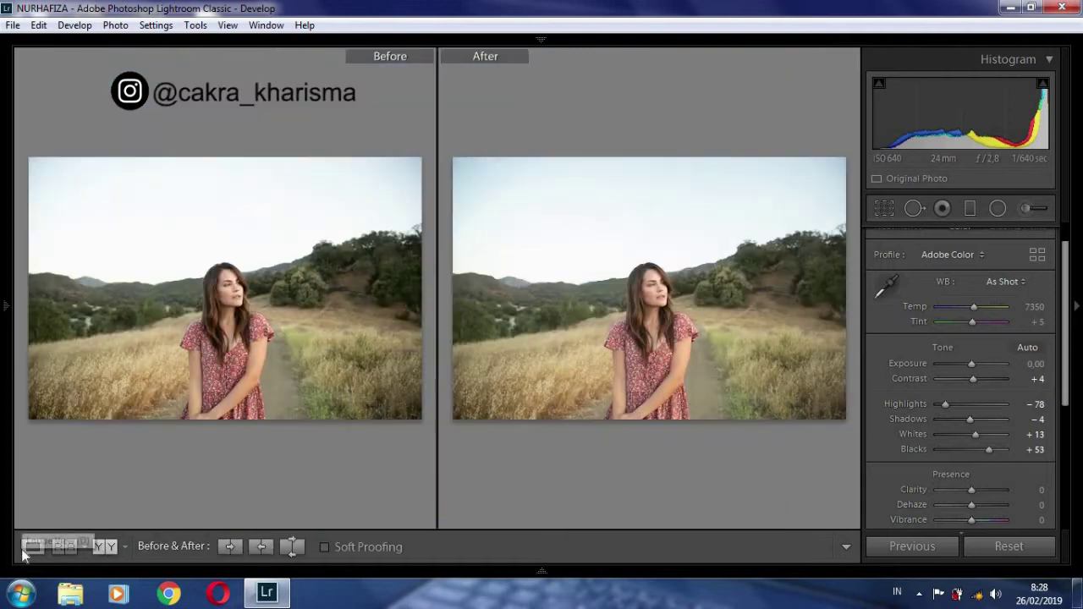
click(32, 547)
Step: Set Vibrance to +6 and lower Saturation to −18
scroll(1064, 310, down, 3)
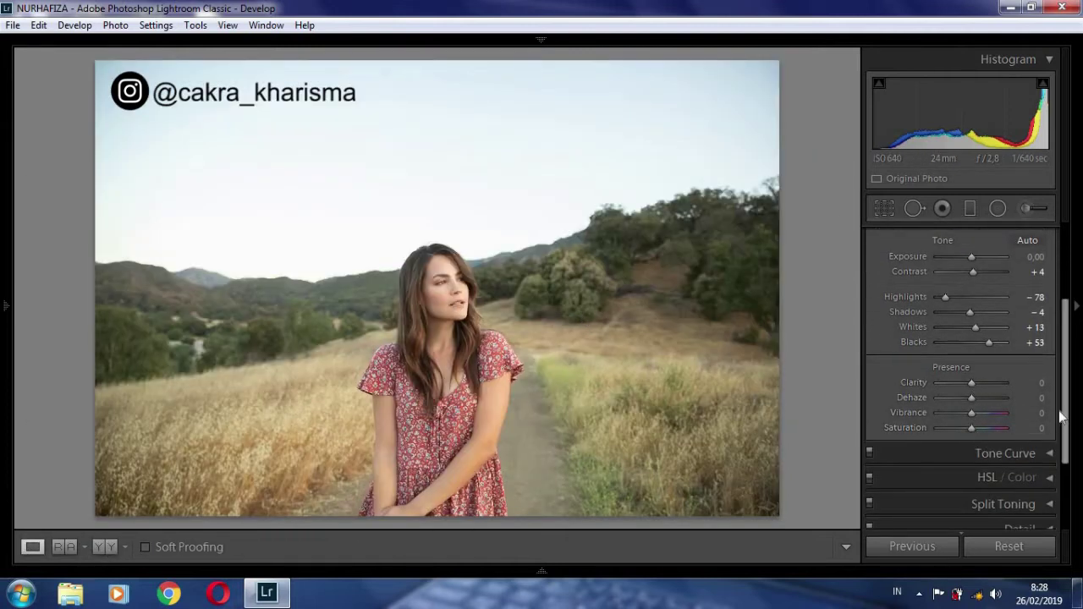
click(1041, 413)
text(6)
drag(971, 429, 966, 431)
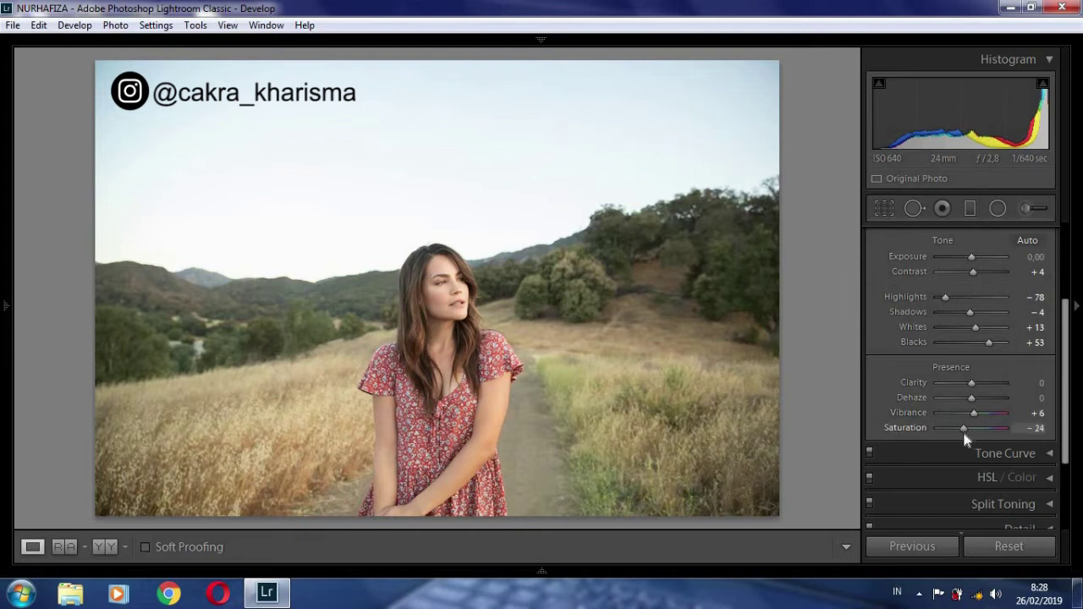
click(1034, 428)
key(Down)
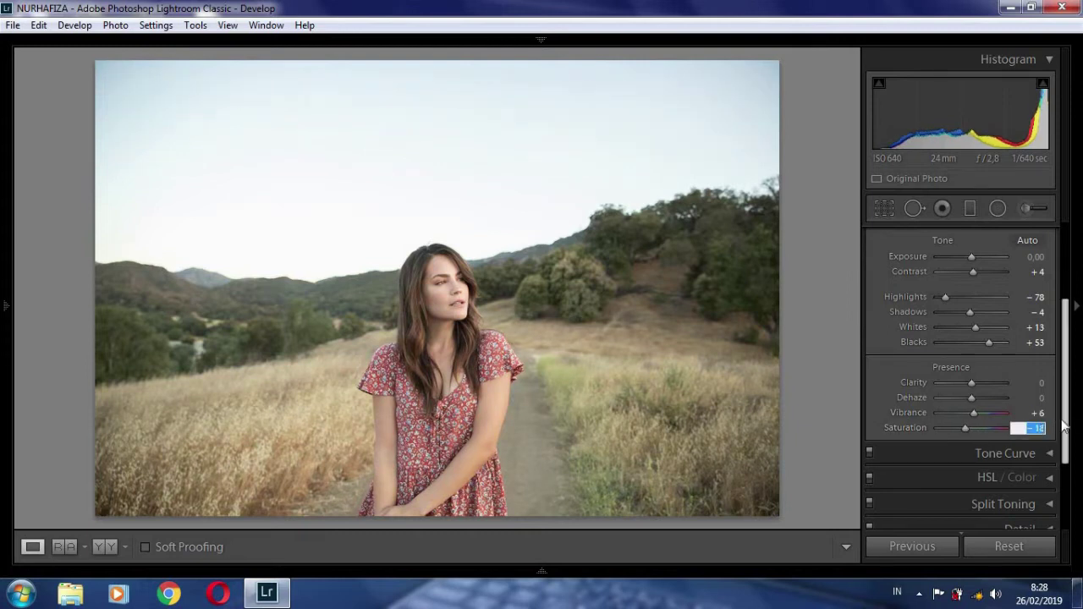
scroll(1049, 372, up, 5)
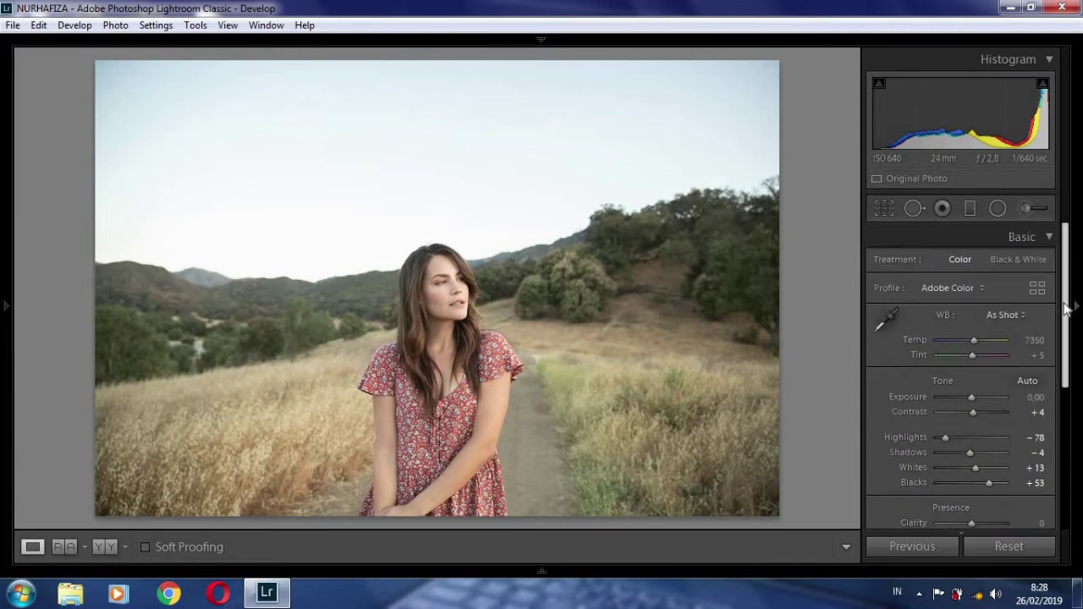
Step: In HSL, shift hues: Red warmer, Orange +3, Purple +13
click(1049, 237)
click(1052, 287)
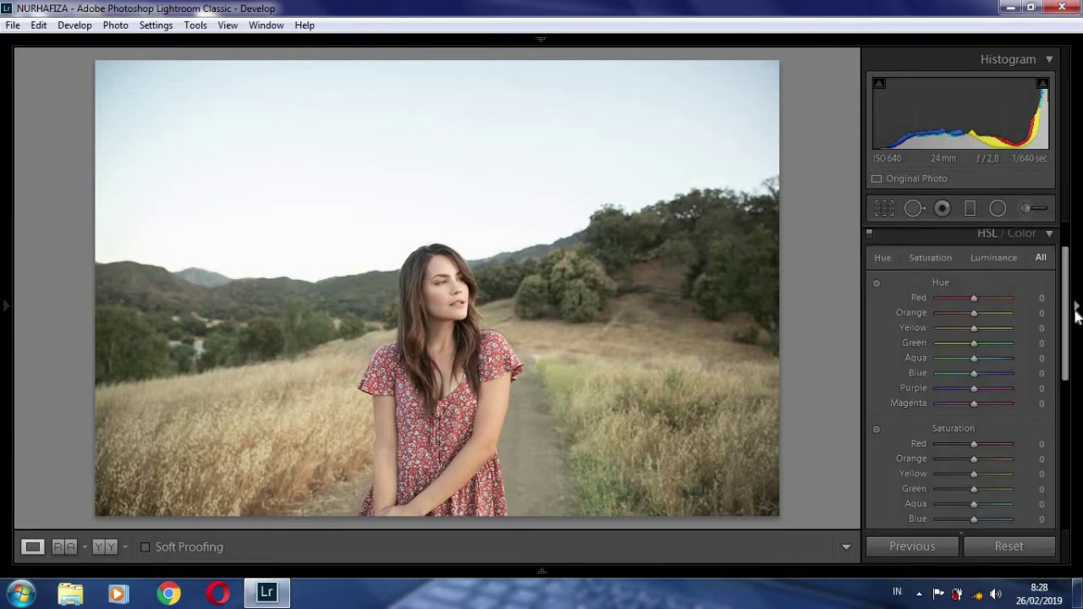
scroll(1015, 317, up, 1)
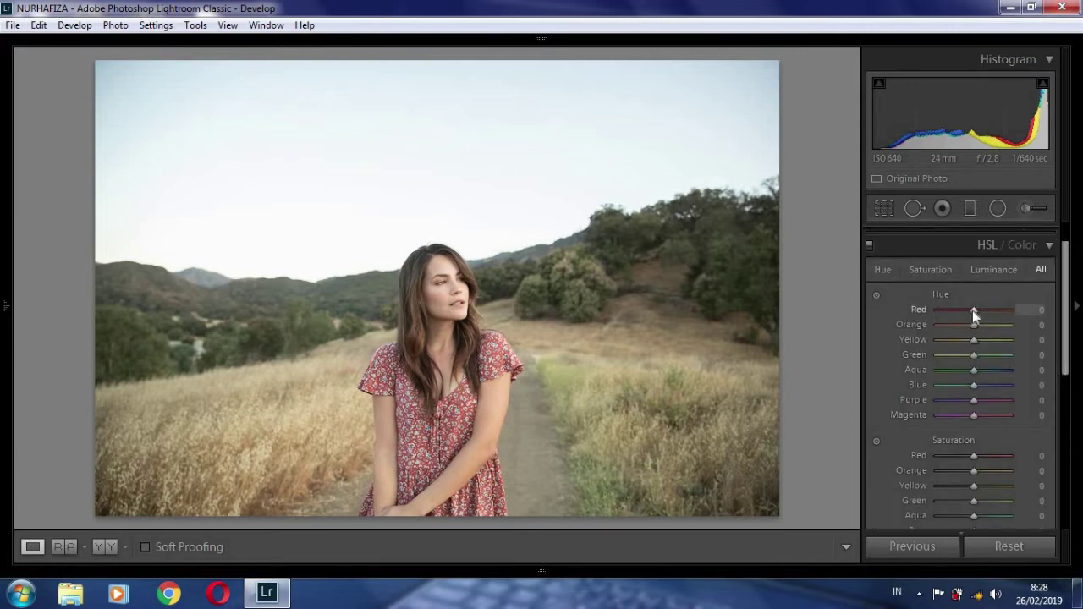
drag(974, 311, 977, 327)
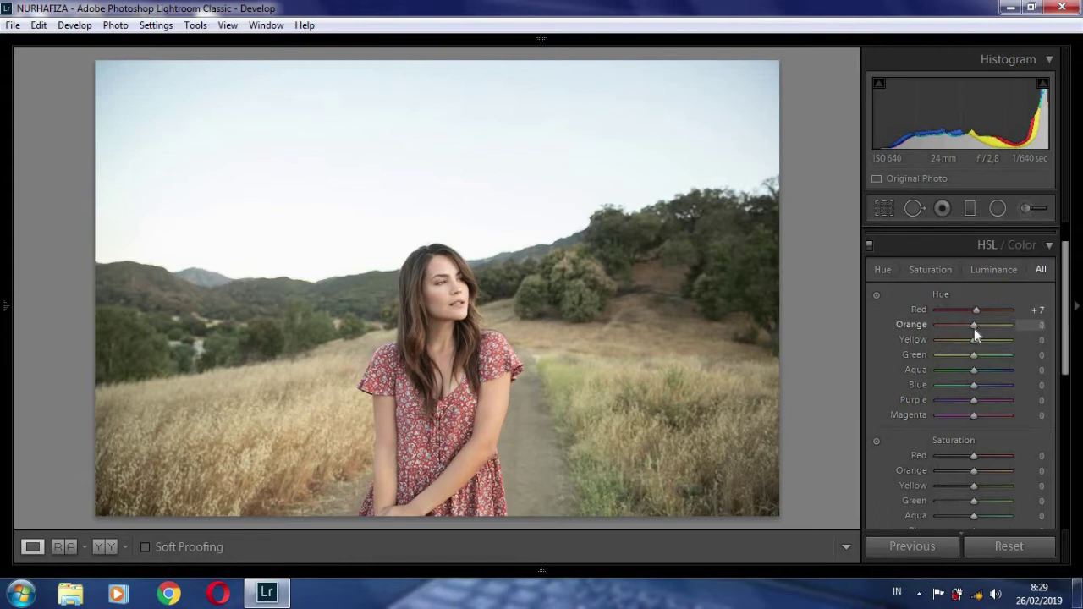
click(1036, 325)
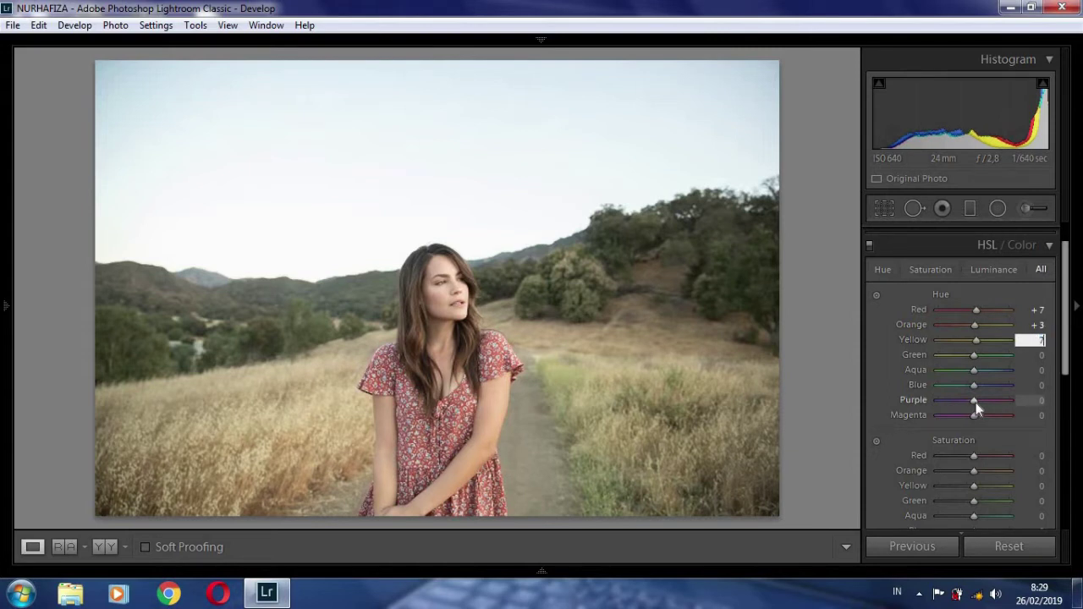
drag(976, 402, 980, 421)
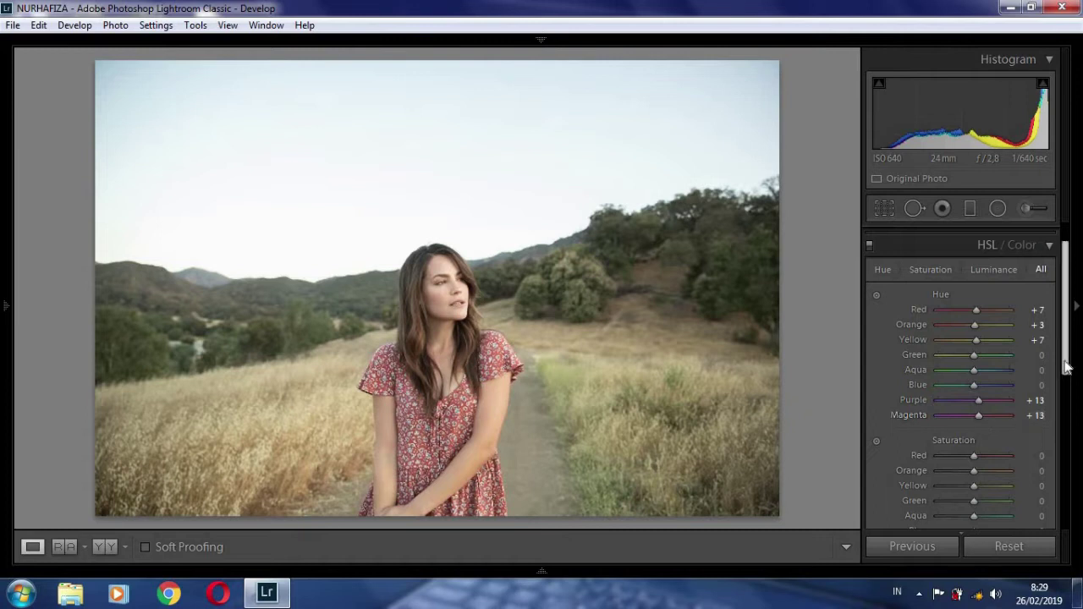
drag(1065, 361, 1064, 411)
Step: Cut HSL saturation: Red −10, Yellow −55, Green −50, Blue −50, Purple −20
drag(973, 347, 962, 367)
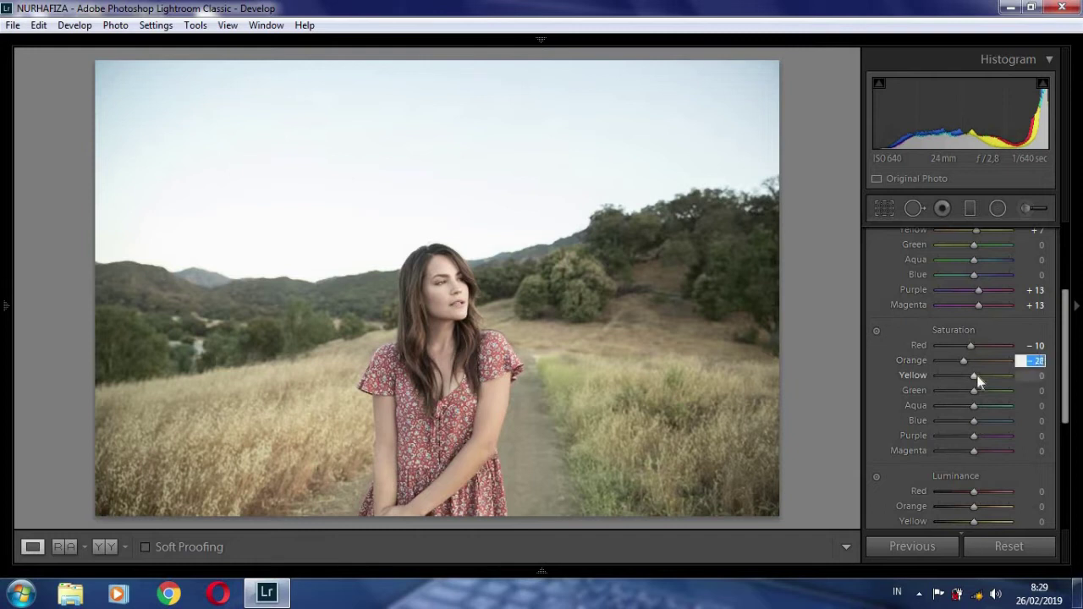
drag(974, 375, 957, 380)
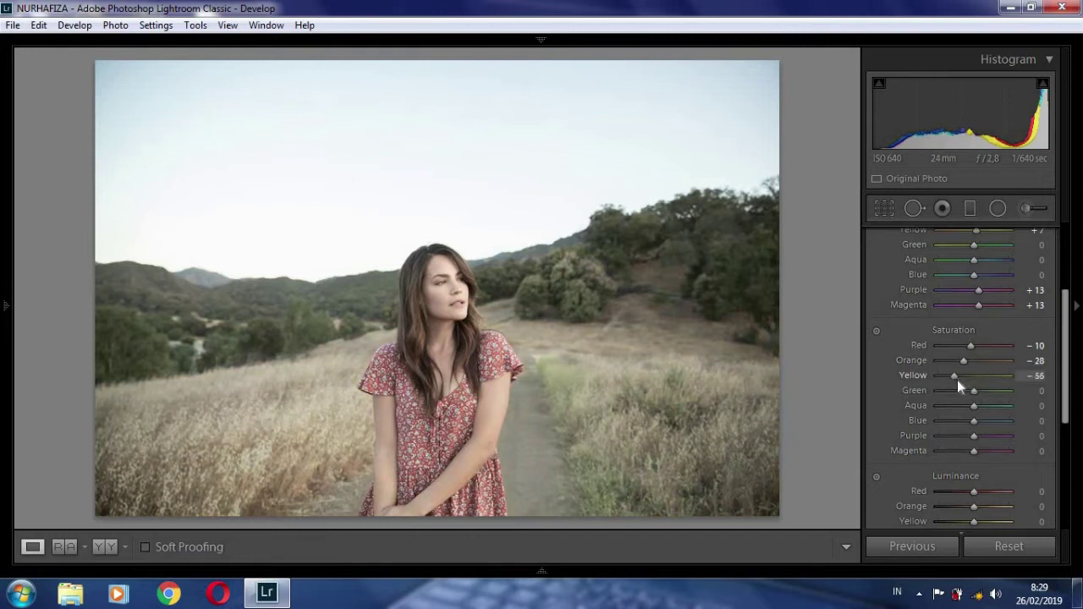
click(1034, 376)
click(1036, 391)
text(-50)
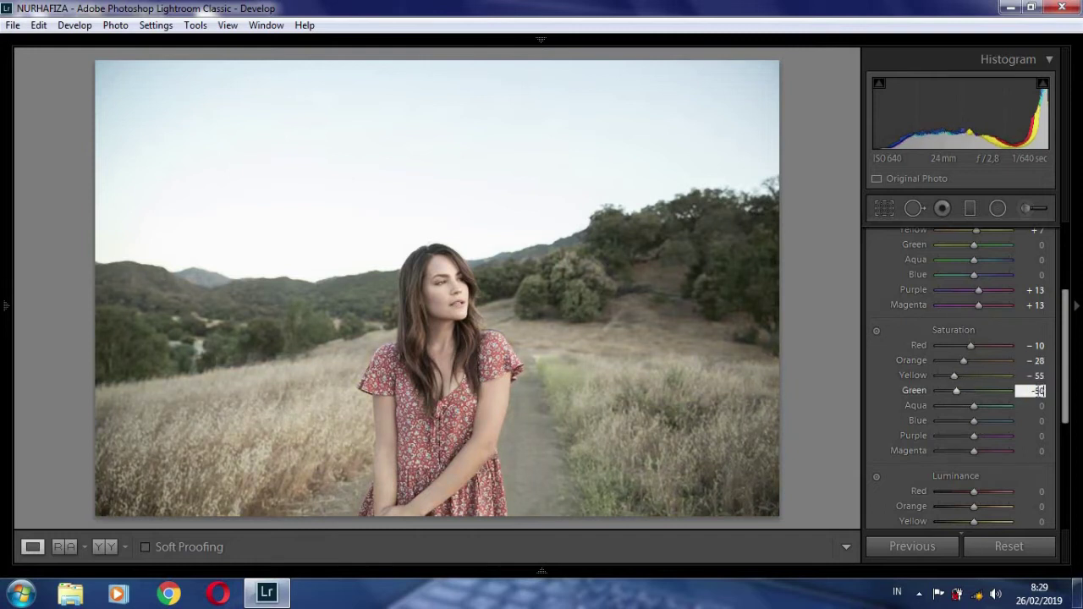
key(Return)
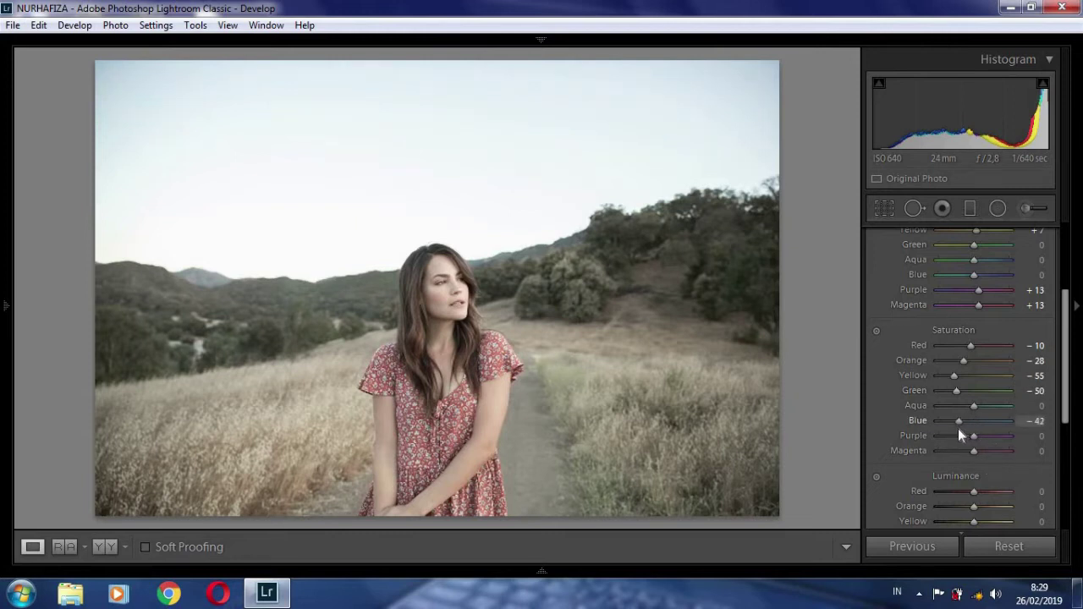
drag(959, 431, 956, 430)
click(1034, 420)
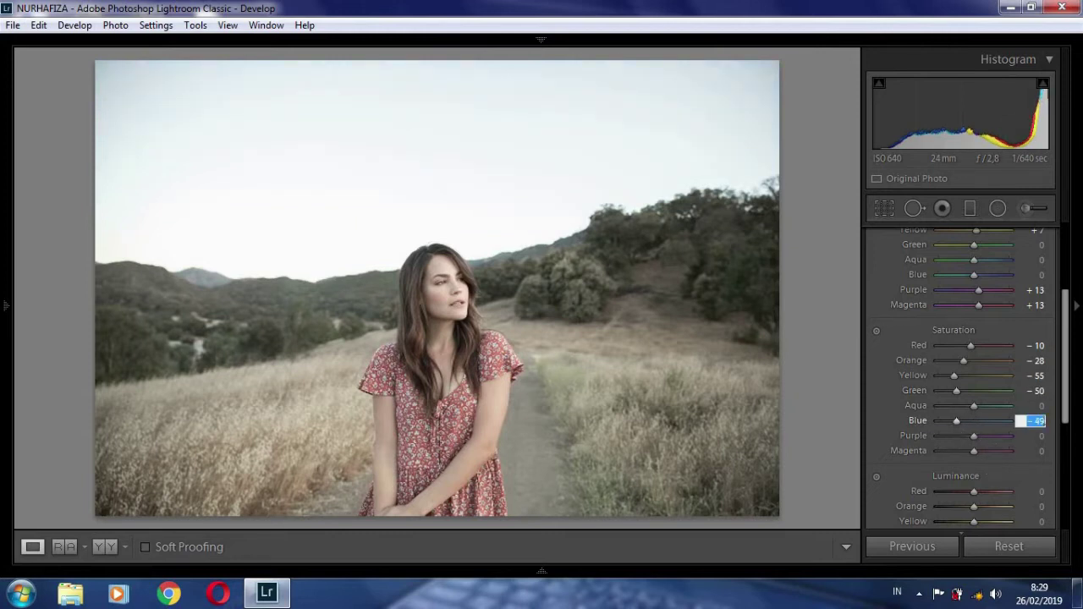
drag(976, 439, 966, 453)
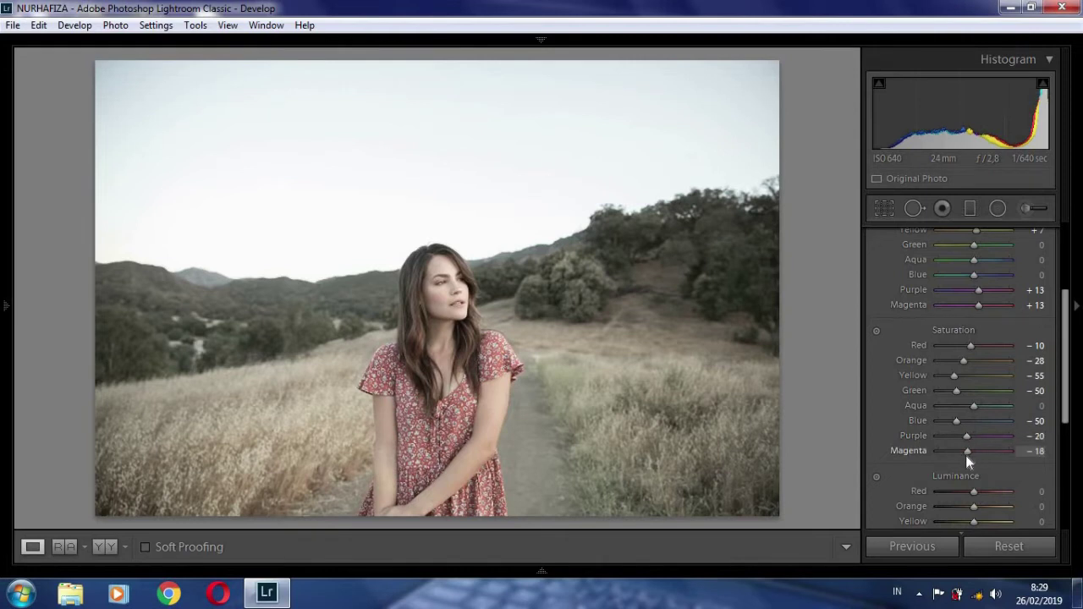
Step: Darken HSL luminance for Orange, Yellow −10 and Green −21, then collapse the panel
scroll(1068, 378, down, 1)
scroll(1066, 355, down, 2)
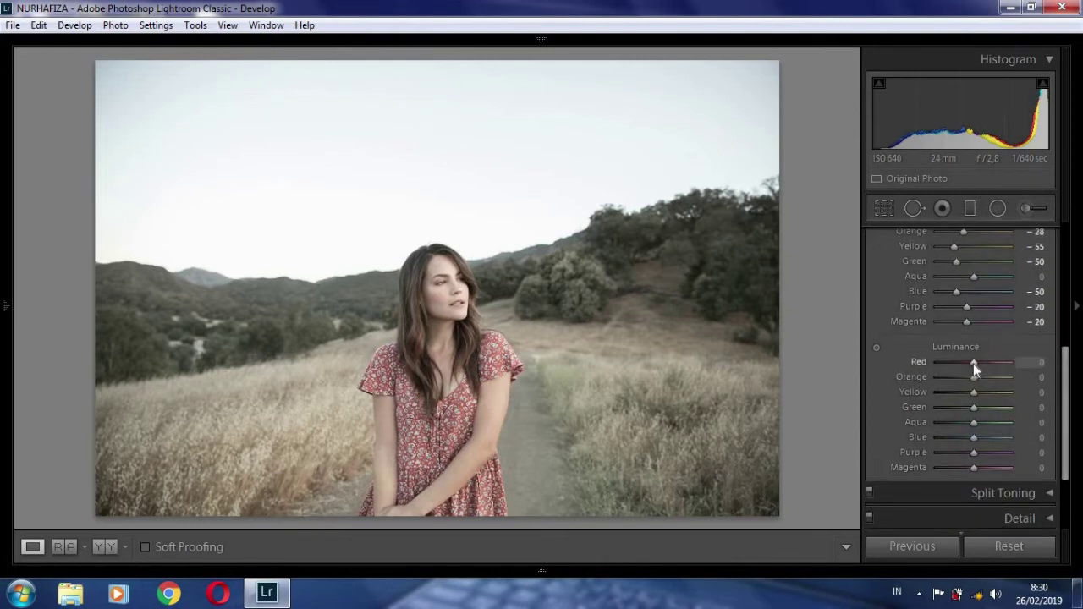
drag(974, 377, 972, 378)
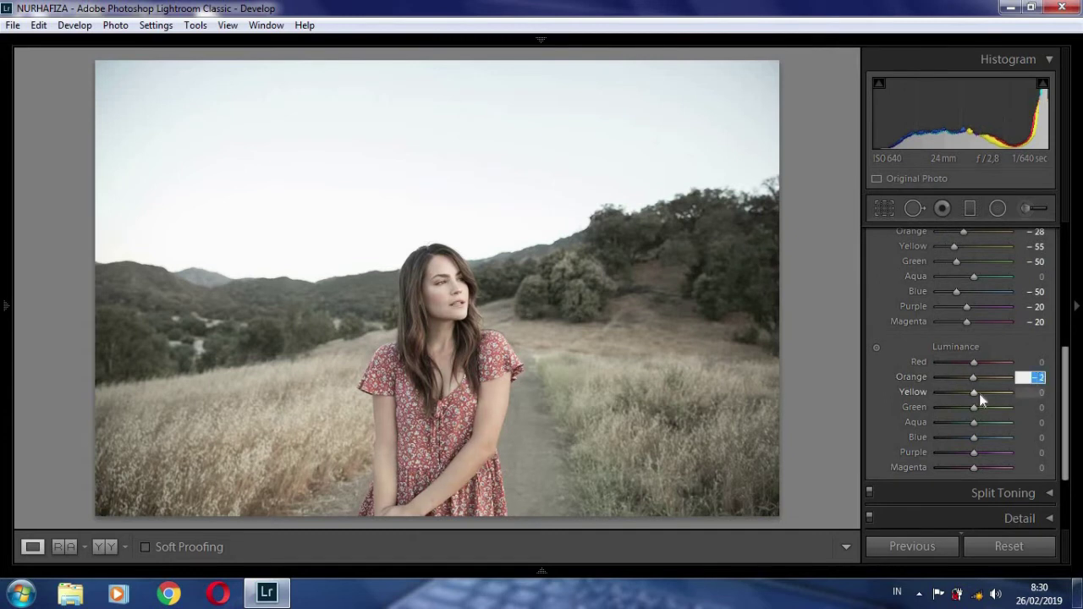
drag(979, 393, 975, 395)
click(1036, 392)
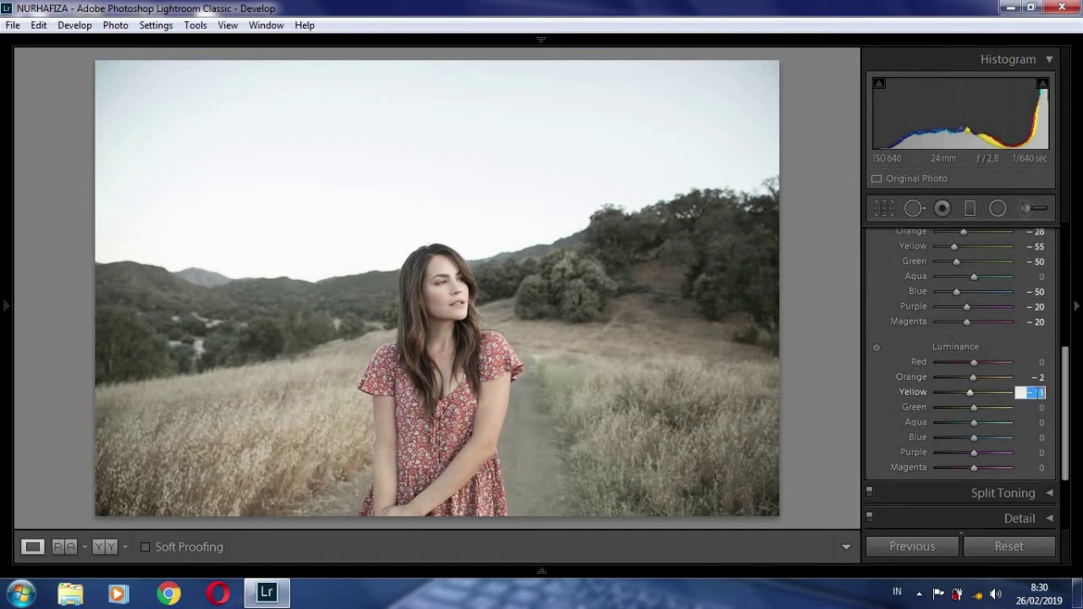
key(Up)
drag(976, 410, 949, 412)
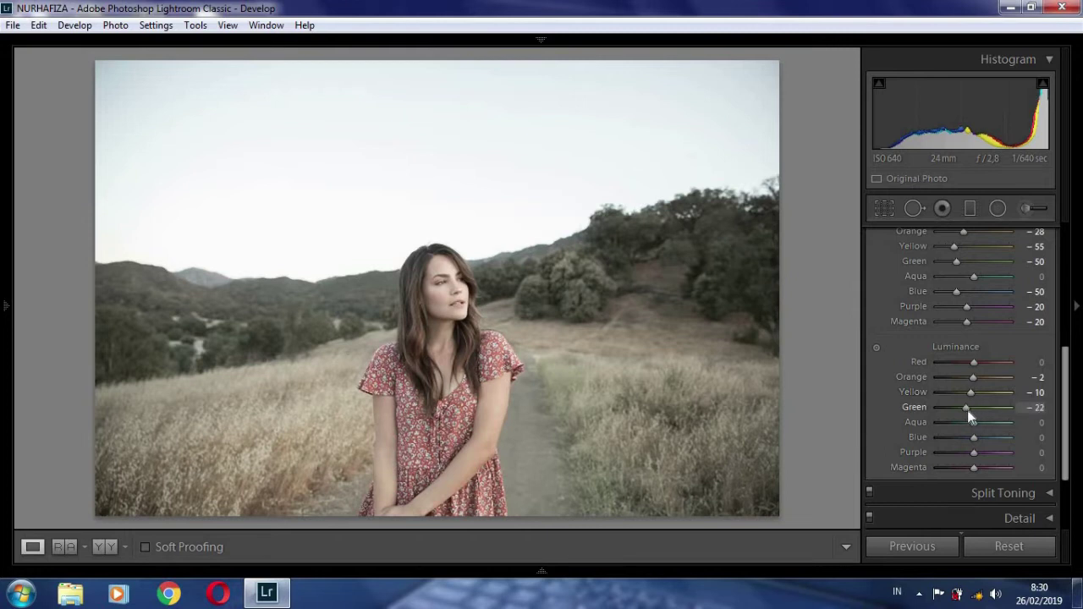
click(1035, 408)
key(Up)
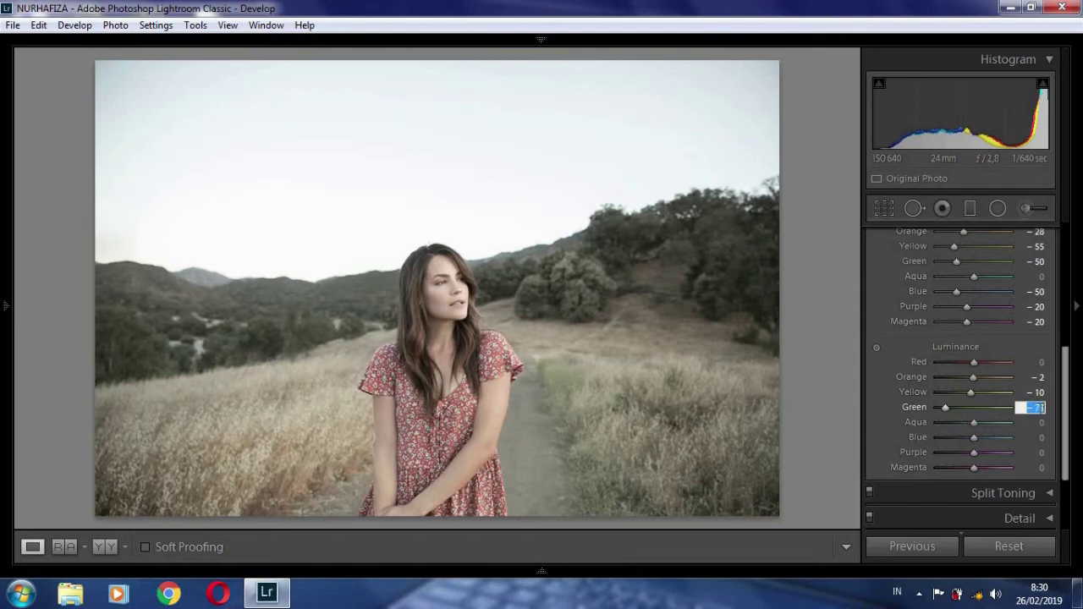
drag(1065, 381, 1064, 269)
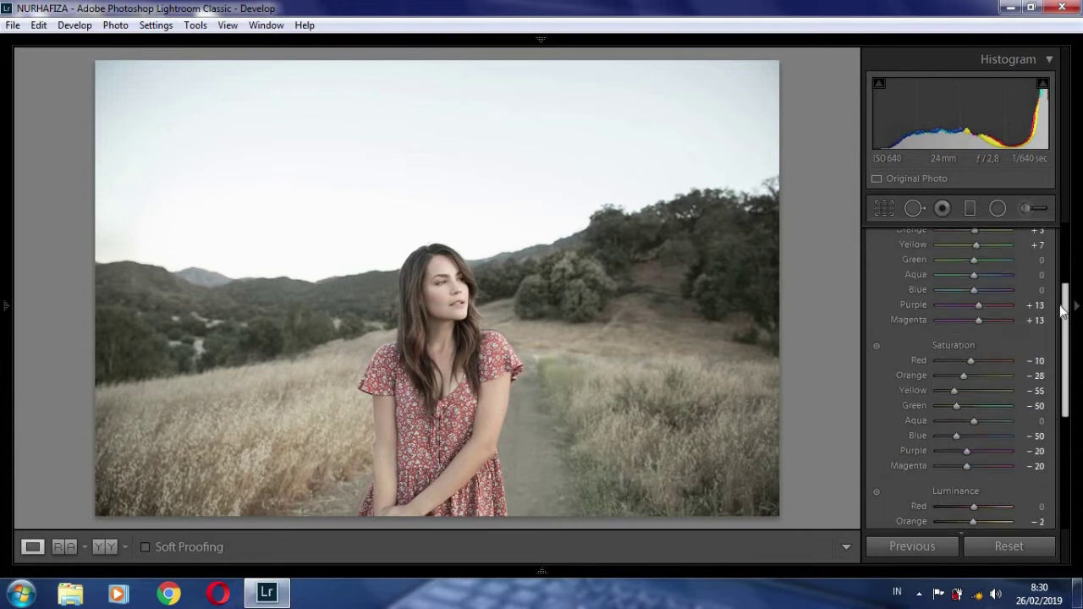
click(1007, 252)
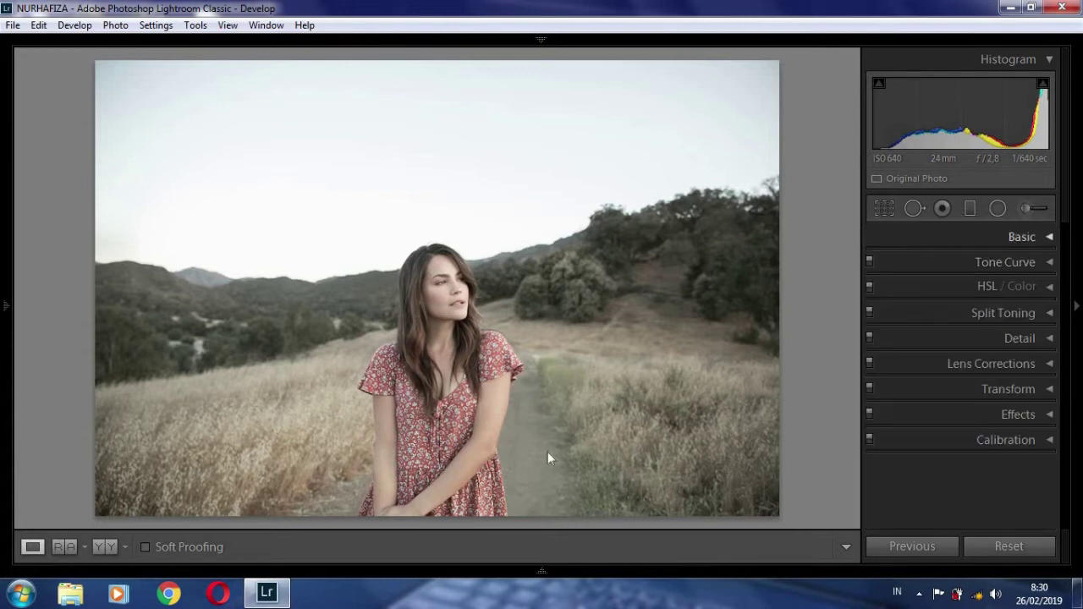
Step: Split-tone highlights to hue 34, saturation 5, and shadows to hue 46 with faint saturation
click(105, 546)
click(32, 546)
click(1049, 314)
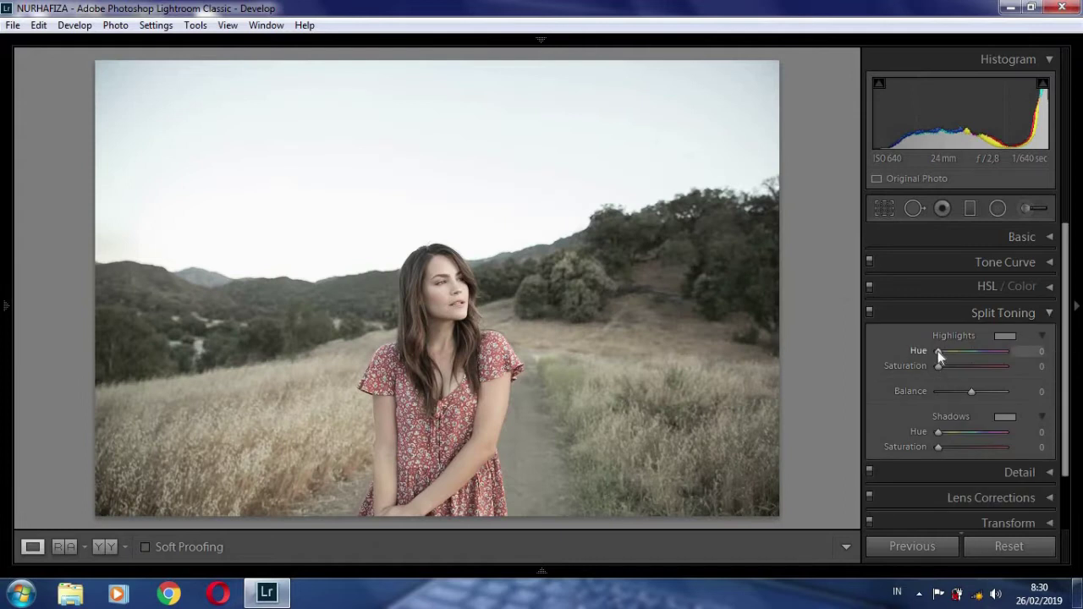
drag(938, 351, 941, 369)
click(1037, 366)
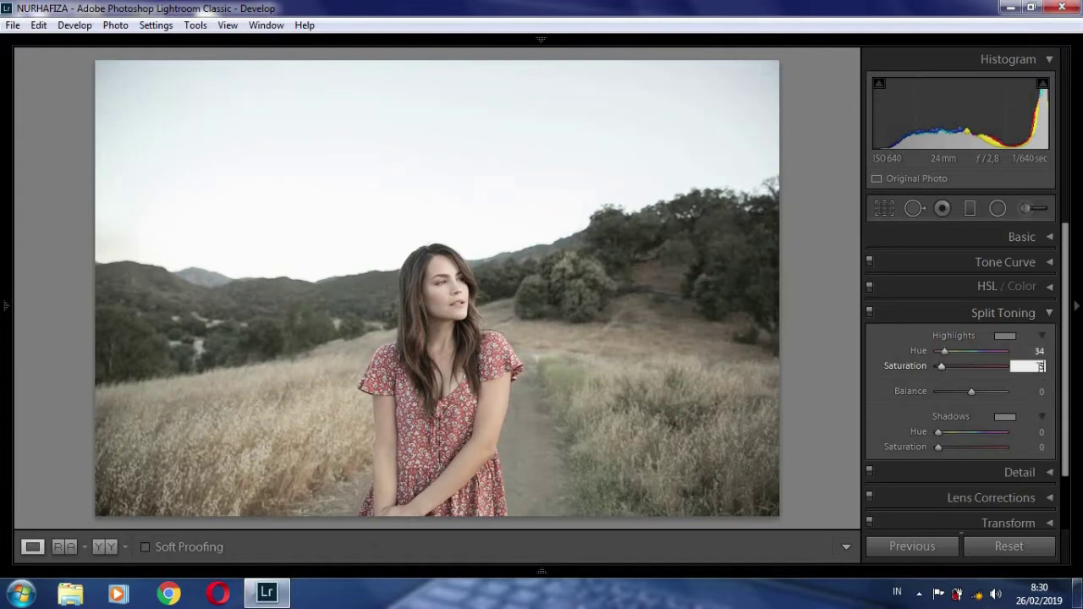
key(Tab)
key(Tab)
text(46)
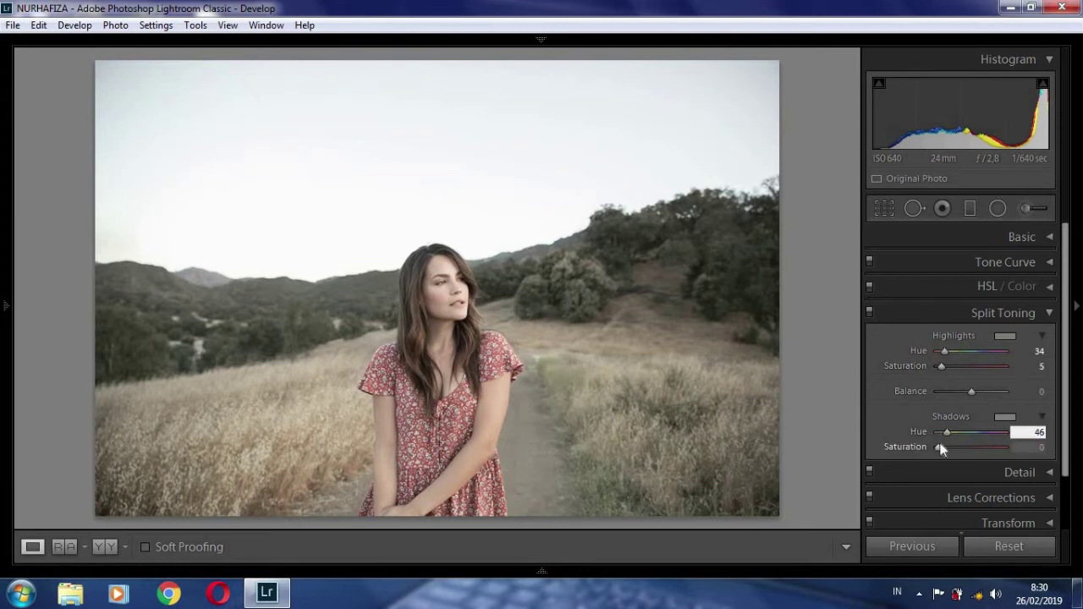
drag(941, 450, 944, 453)
click(1049, 312)
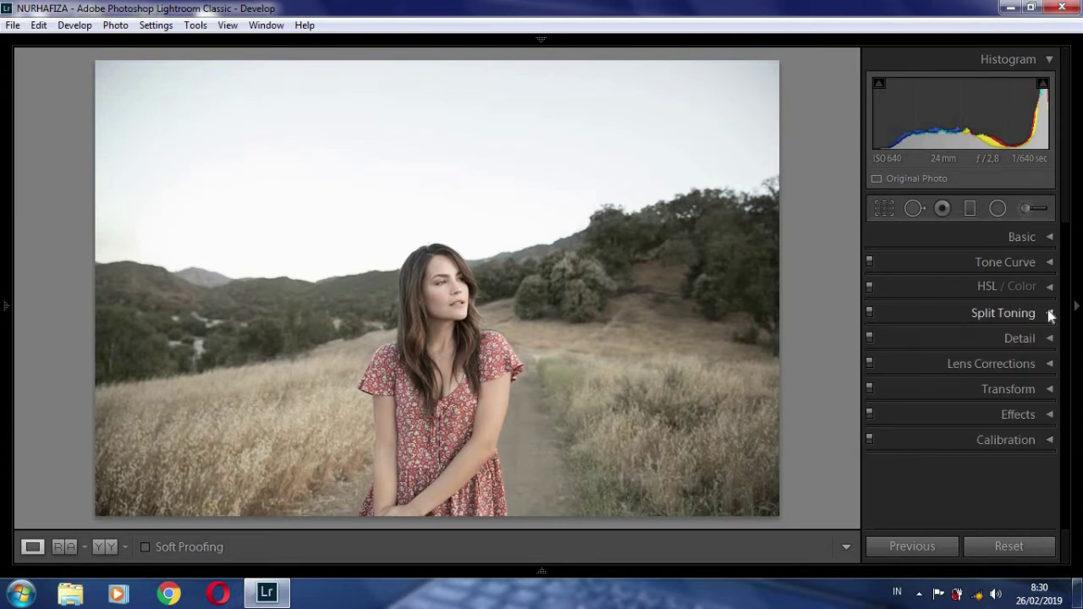
click(1049, 339)
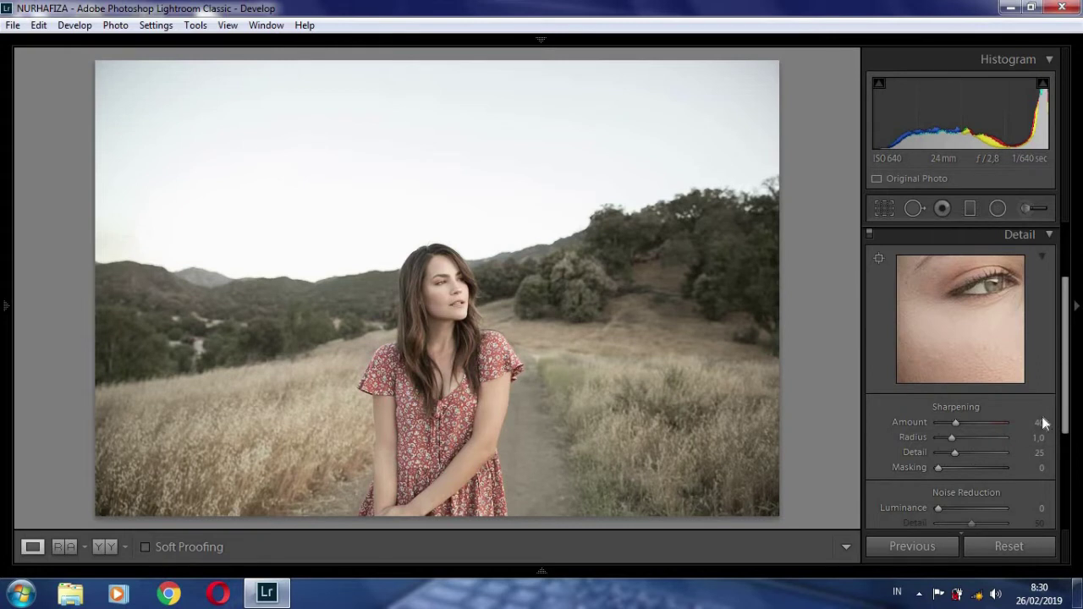
click(1041, 422)
text(21)
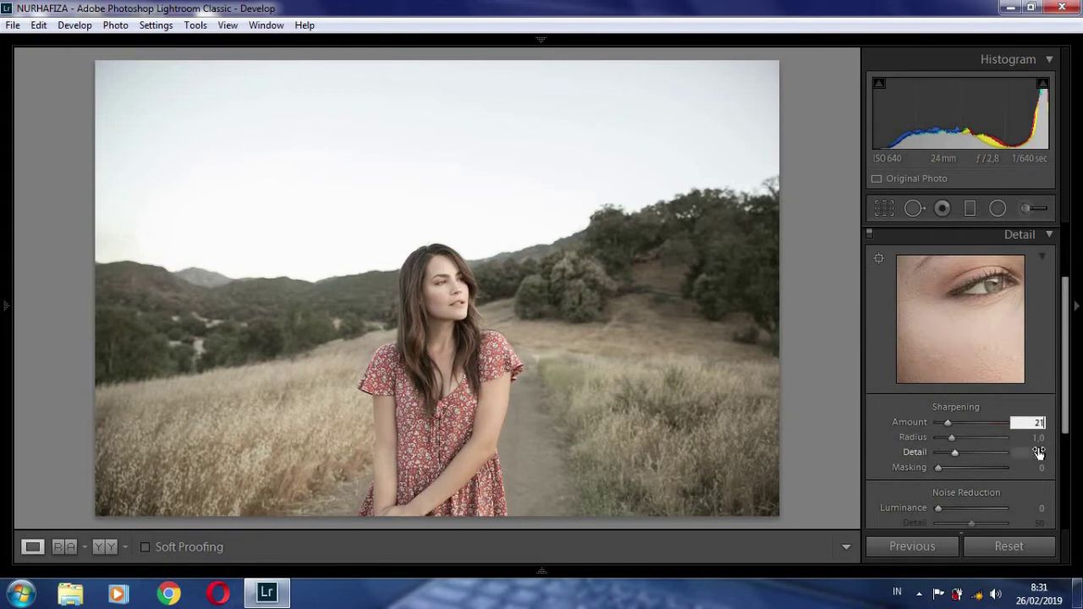
click(1038, 452)
scroll(1058, 419, down, 3)
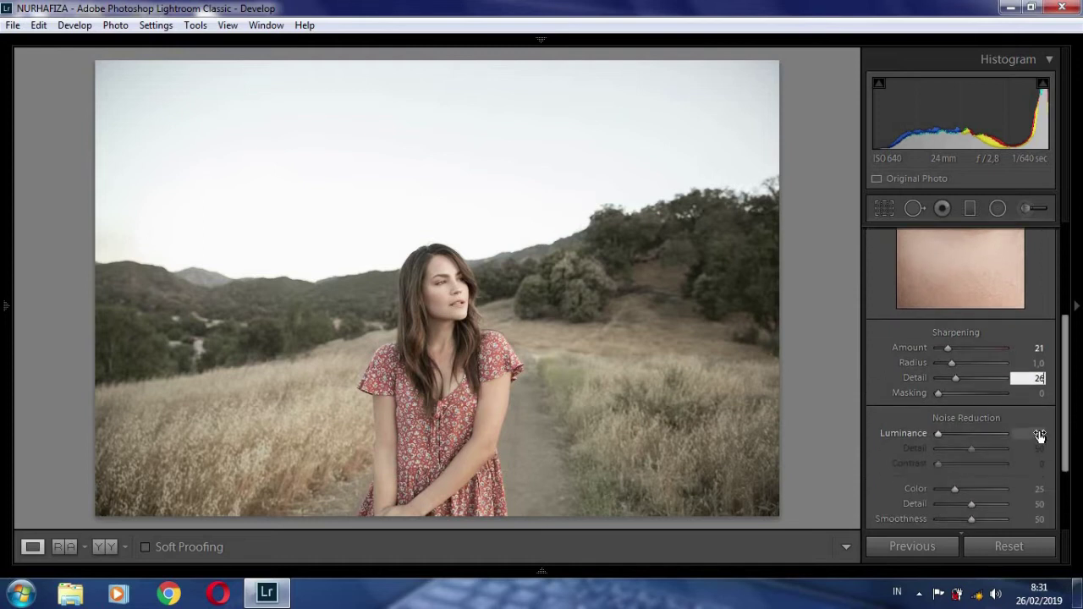
click(1040, 435)
text(25)
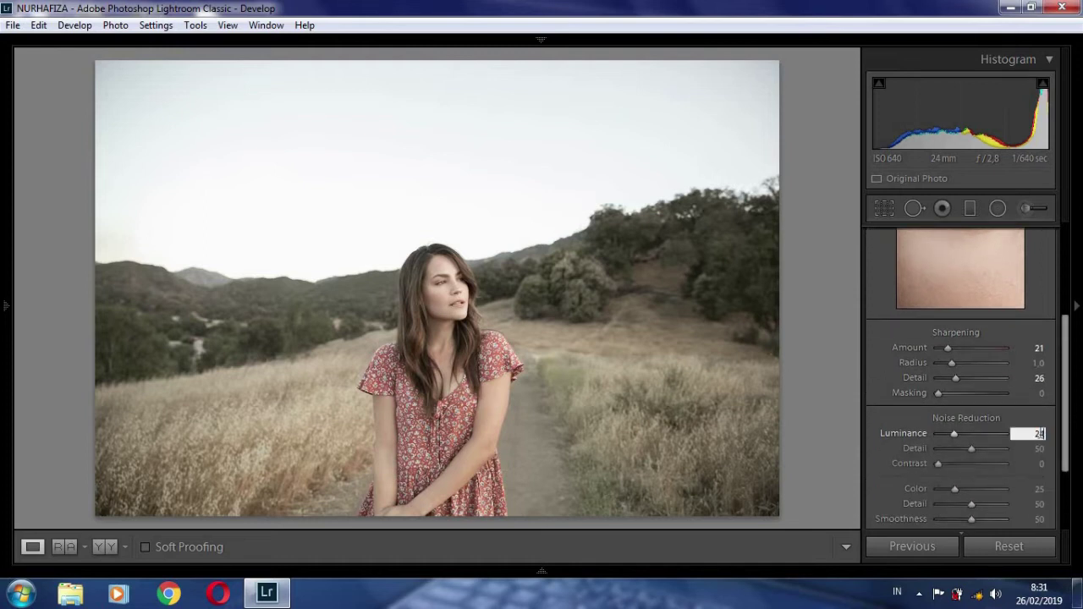
key(Return)
drag(1071, 427, 1068, 385)
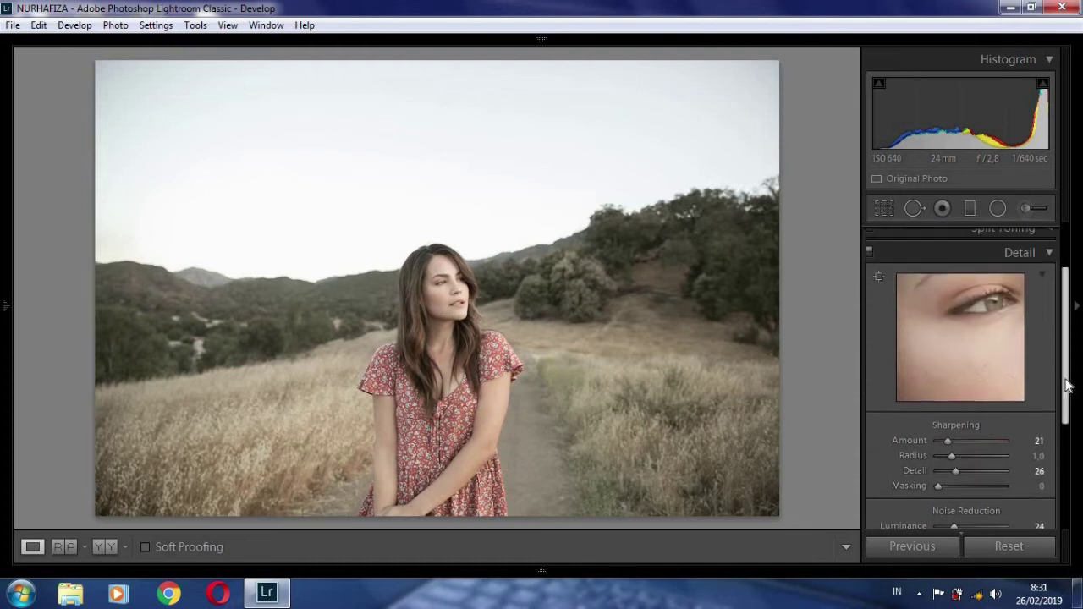
click(1049, 252)
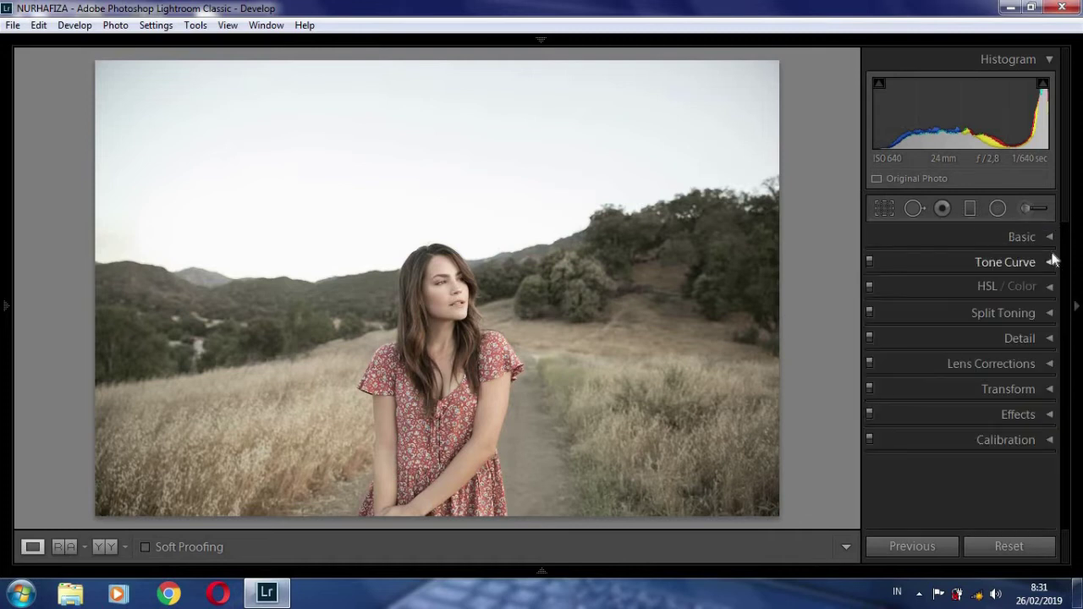
click(442, 314)
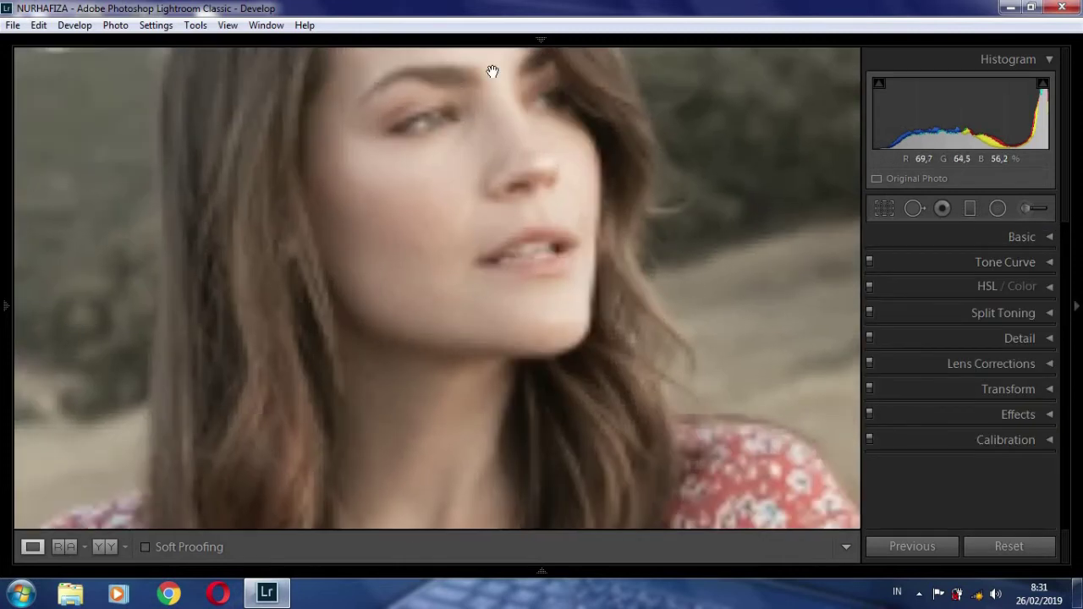
click(509, 270)
click(1051, 341)
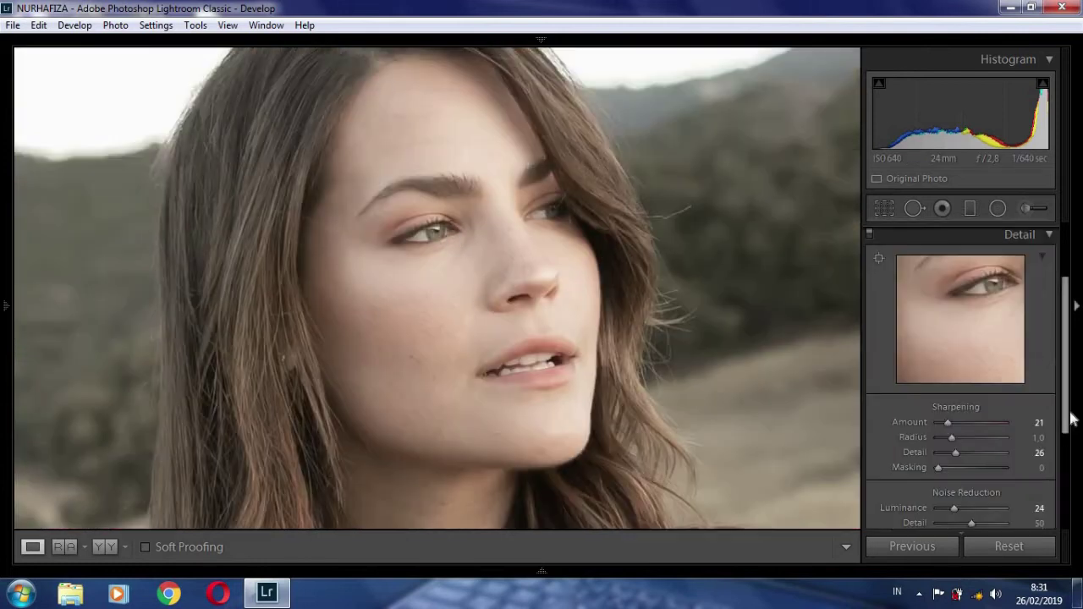
click(1020, 235)
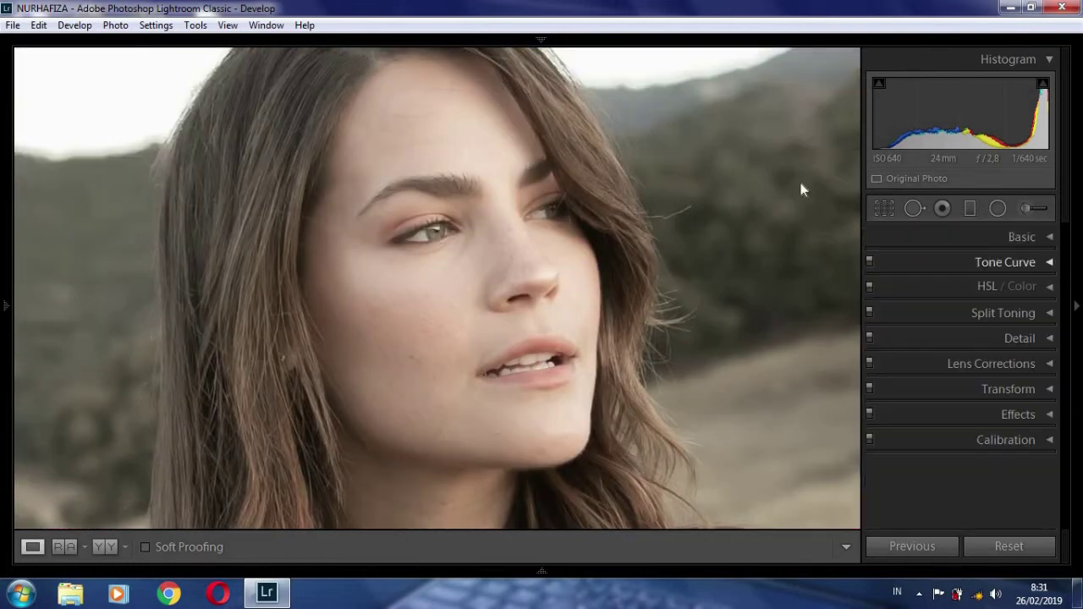
click(802, 189)
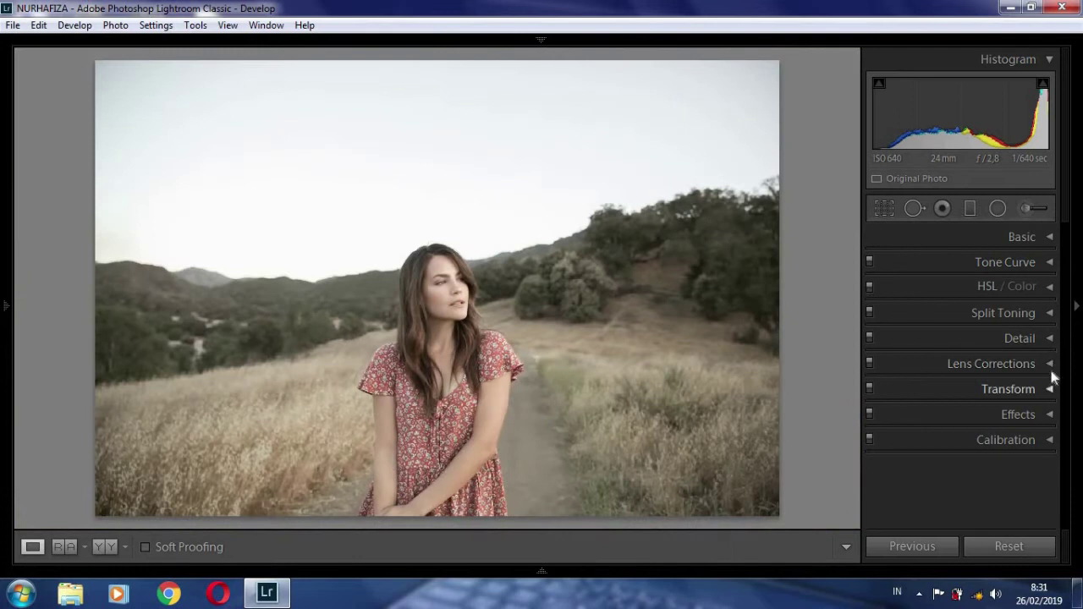
Step: In Calibration, set Shadows Tint +20 and Red Primary hue +25, saturation +7
click(1049, 441)
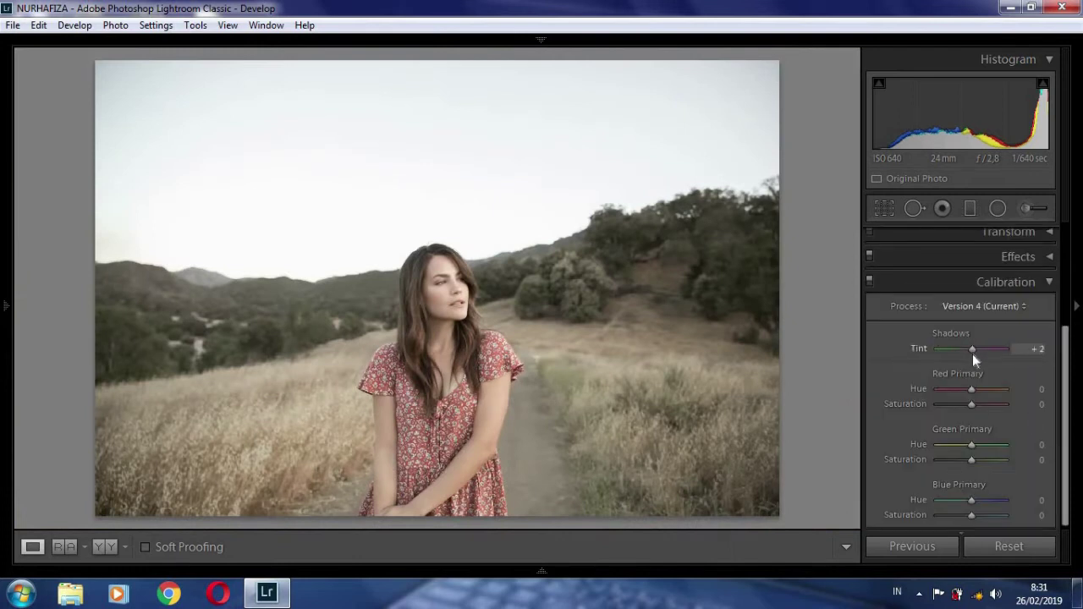
drag(972, 354, 979, 353)
click(1036, 351)
text(20)
key(Tab)
text(25)
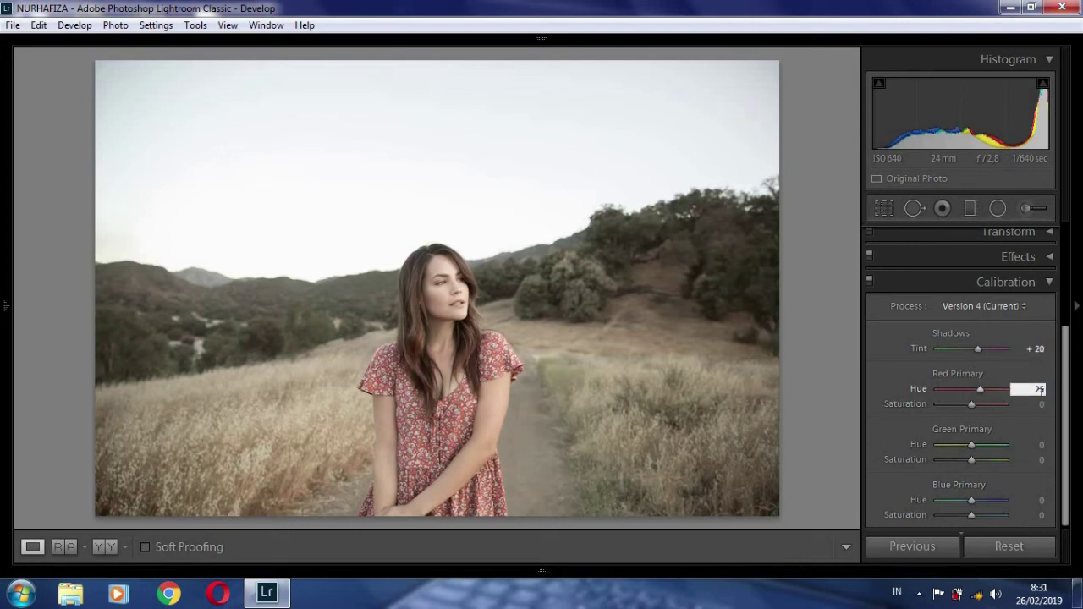
key(Tab)
text(7)
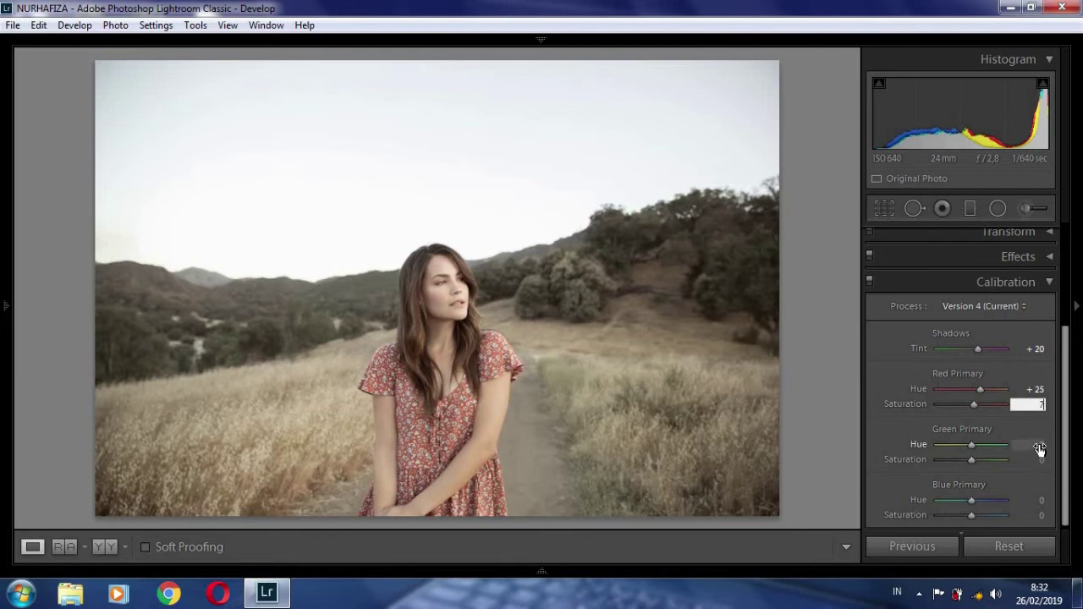
Step: Set Green Primary to −13/−7 and Blue Primary to hue −27, saturation −1
click(1039, 446)
text(- 13)
key(Tab)
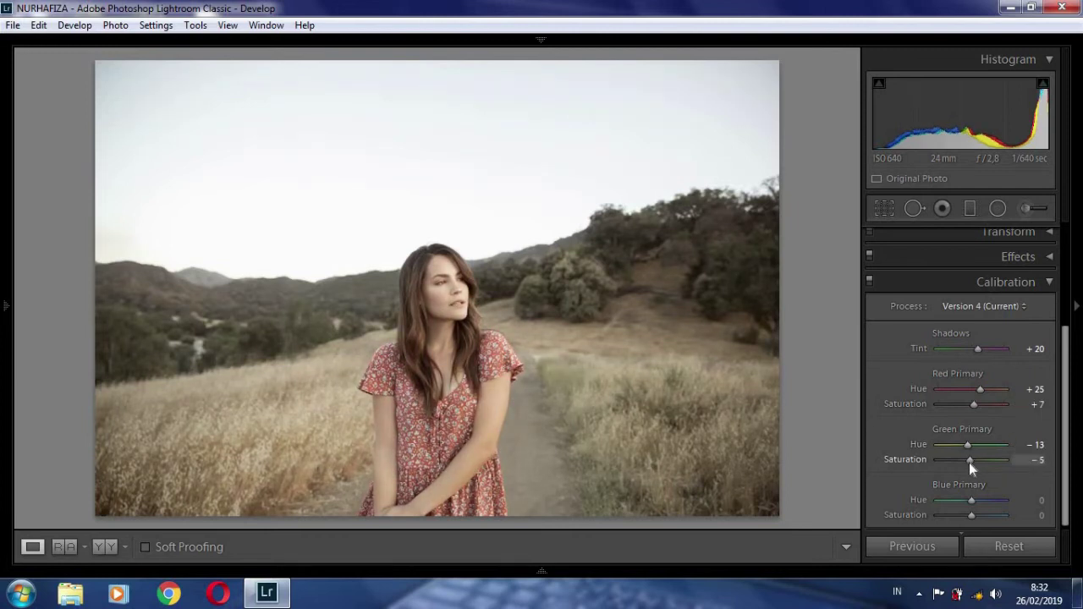
text(-7)
key(Tab)
text(-17)
key(BackSpace)
key(BackSpace)
key(BackSpace)
text(-26)
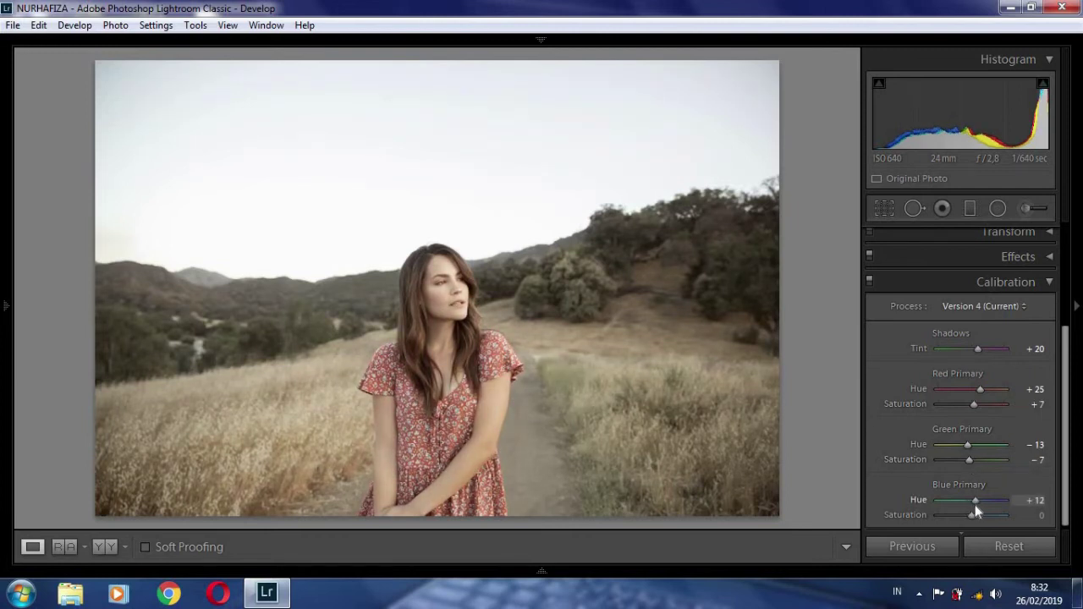
key(Up)
click(1038, 515)
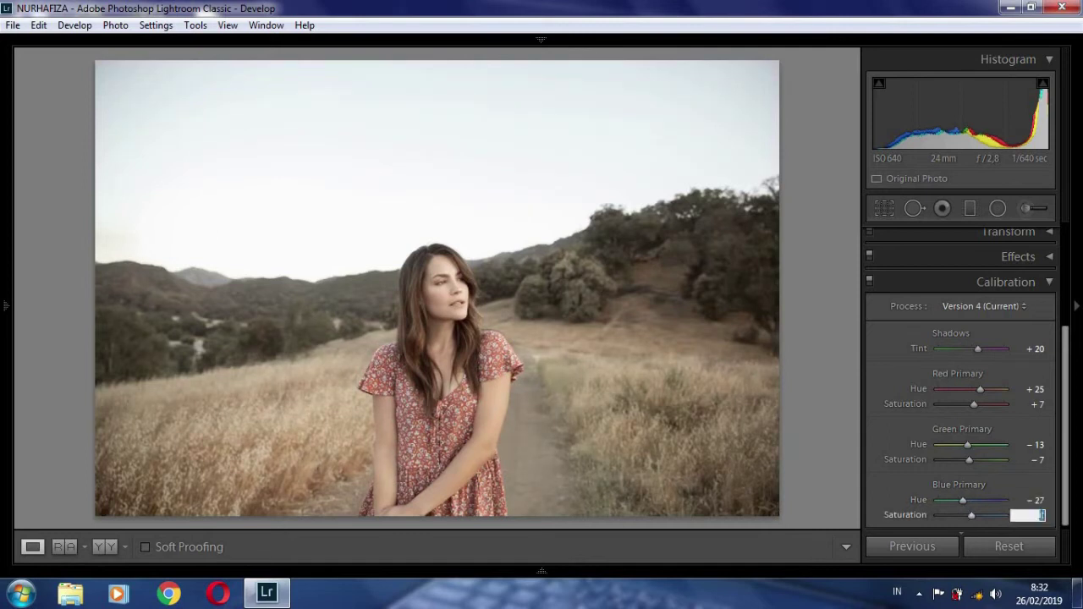
text(-1)
key(Return)
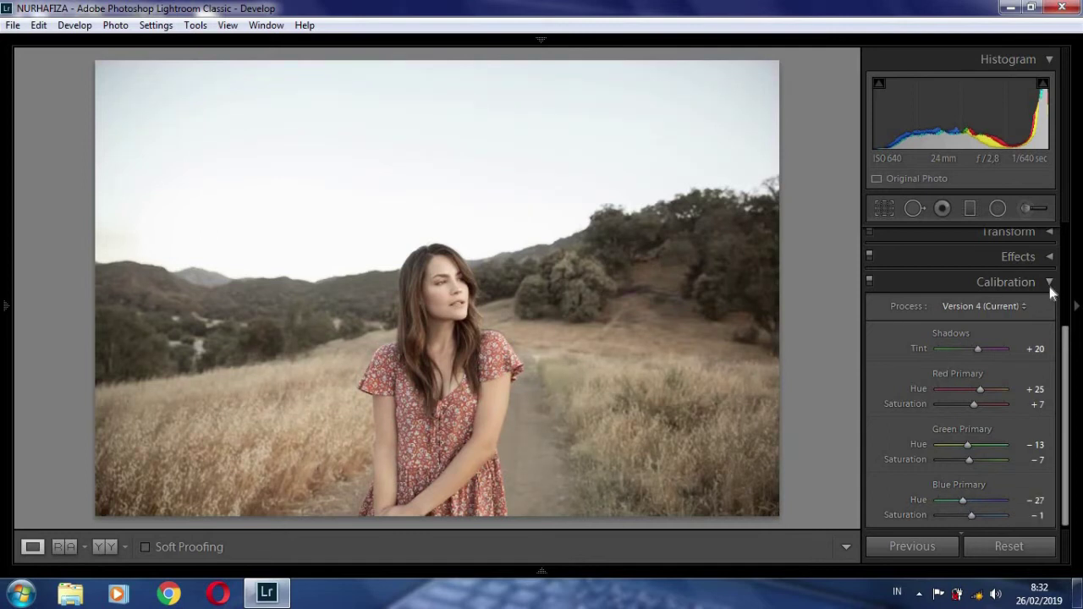
Step: Cycle through the Before/After comparison layouts, then return to the single view and collapse Calibration
click(96, 545)
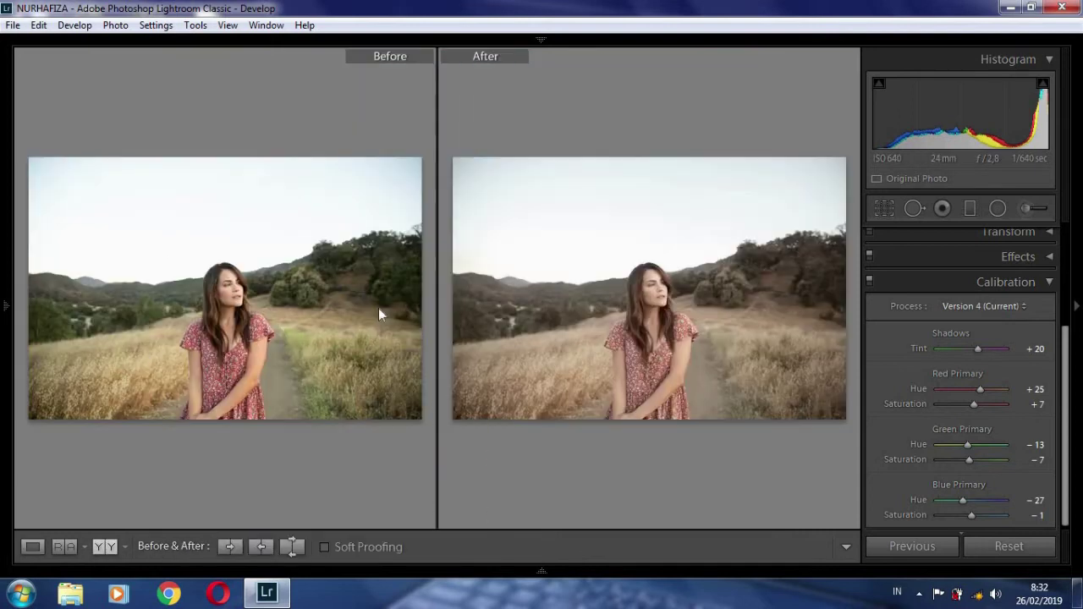
click(99, 550)
click(99, 550)
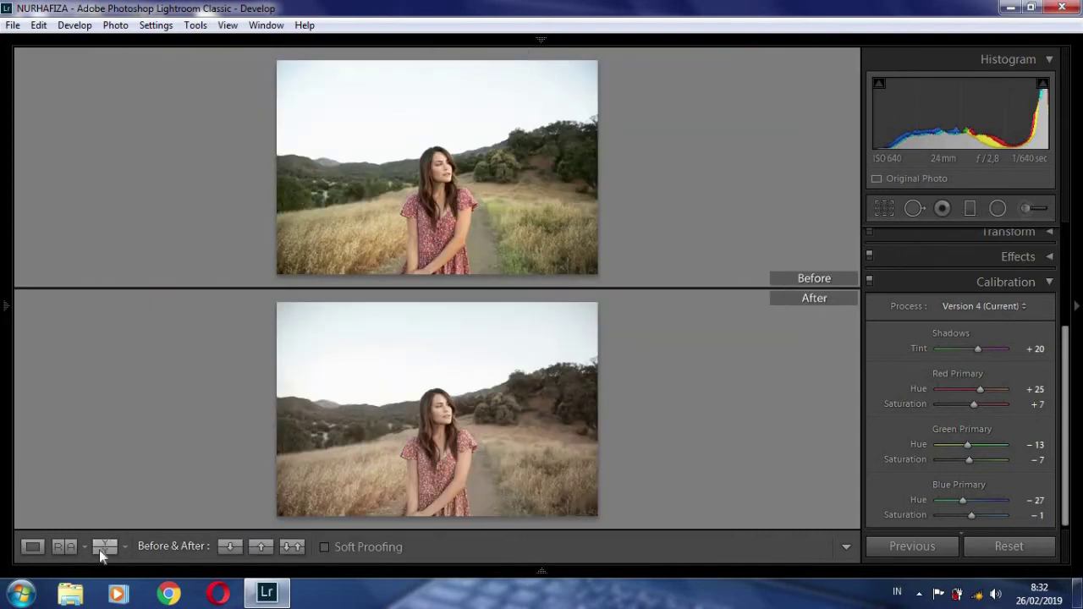
click(104, 549)
click(66, 547)
click(32, 547)
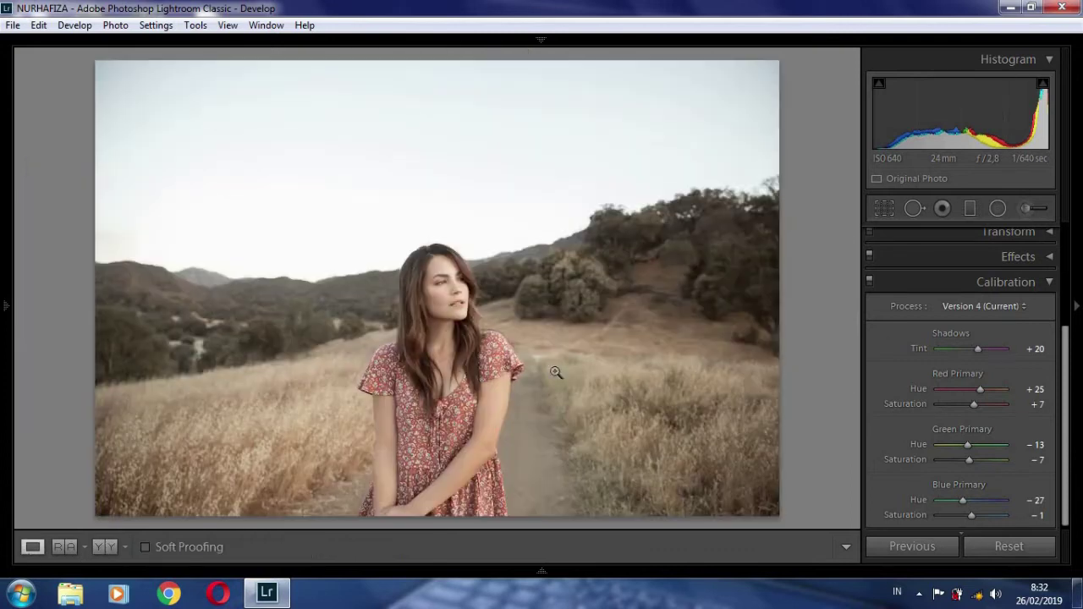
click(1049, 282)
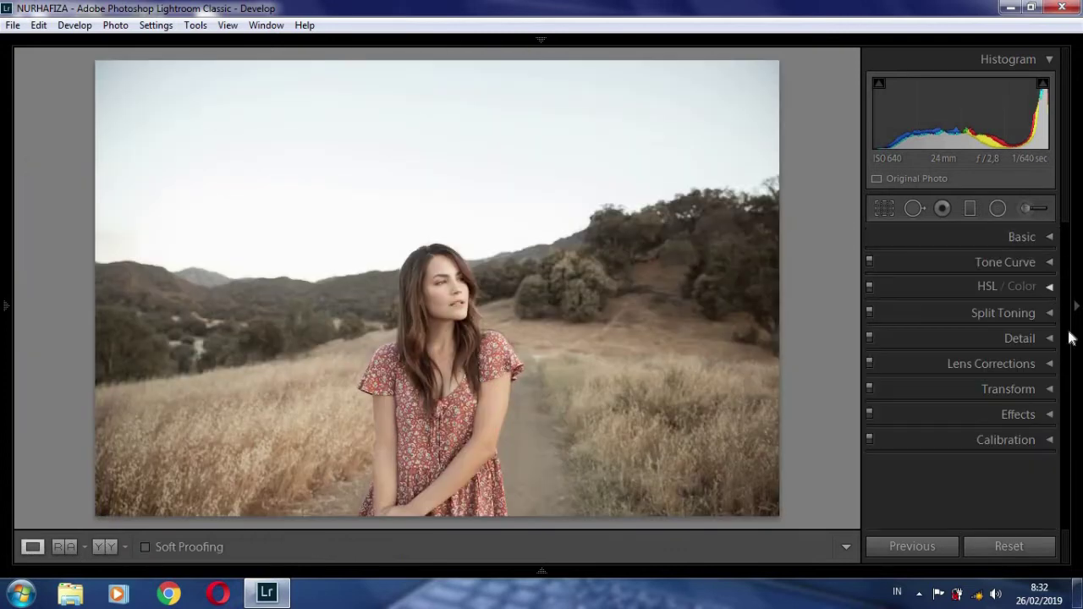
Step: Add two lower-tone points to the RGB tone curve and pull the shadow point down
click(1049, 262)
scroll(1067, 343, down, 1)
scroll(1066, 342, down, 1)
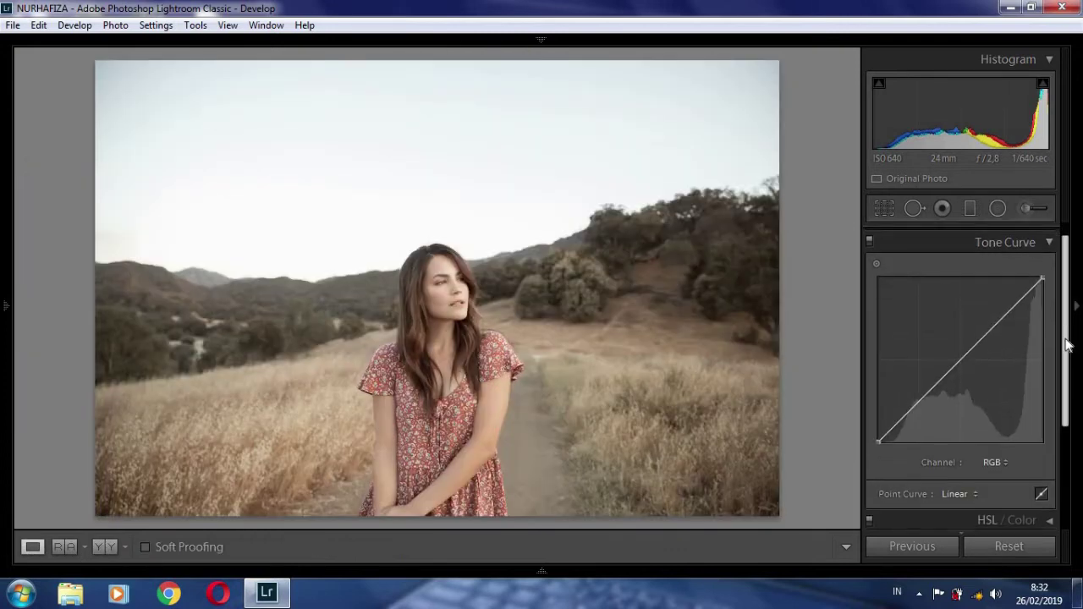
click(896, 425)
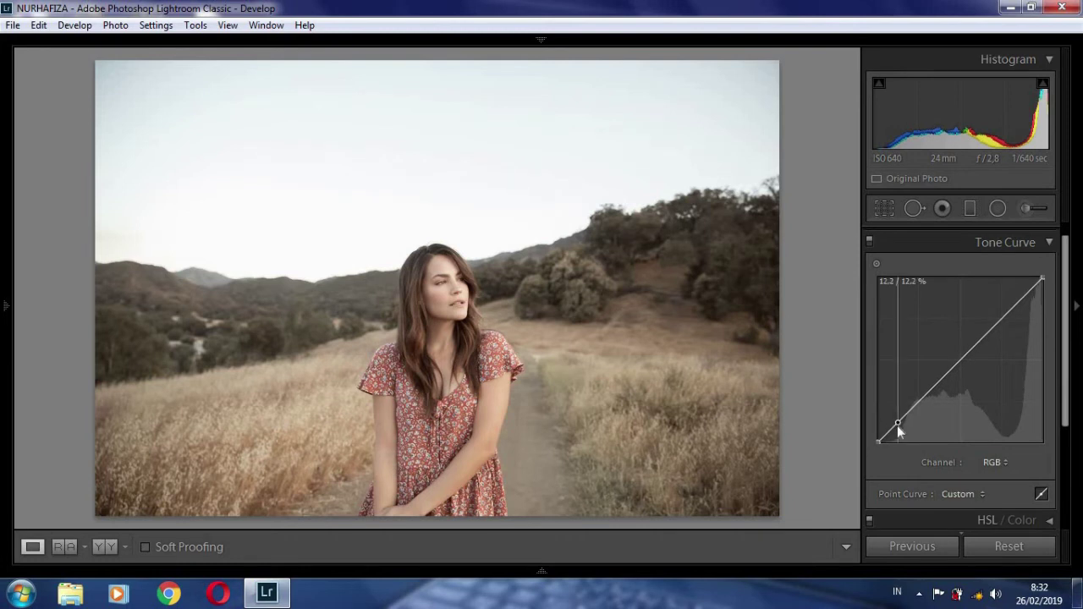
click(921, 401)
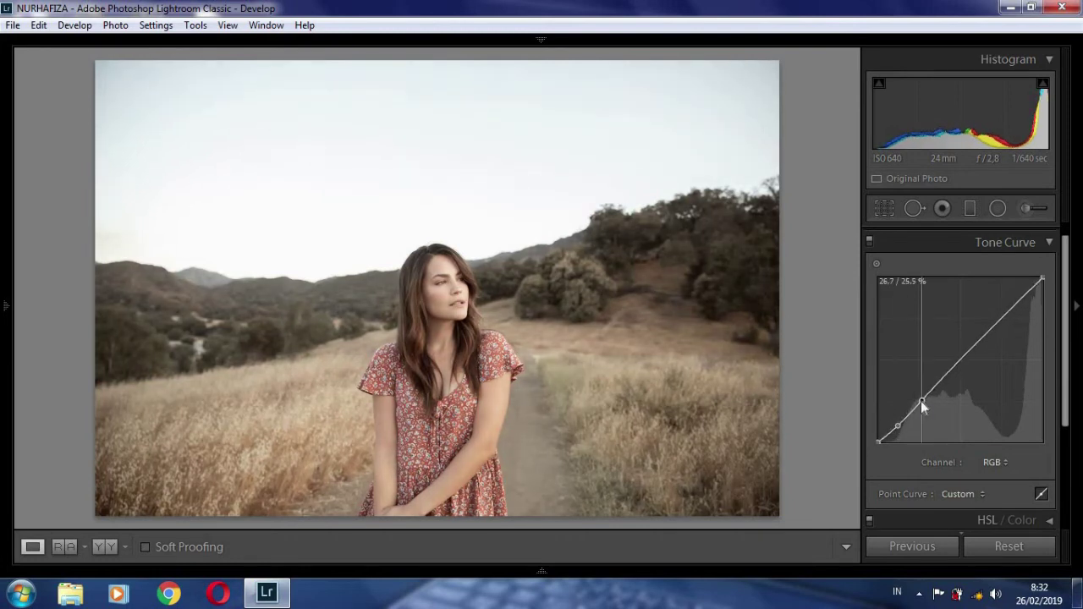
drag(896, 425, 901, 423)
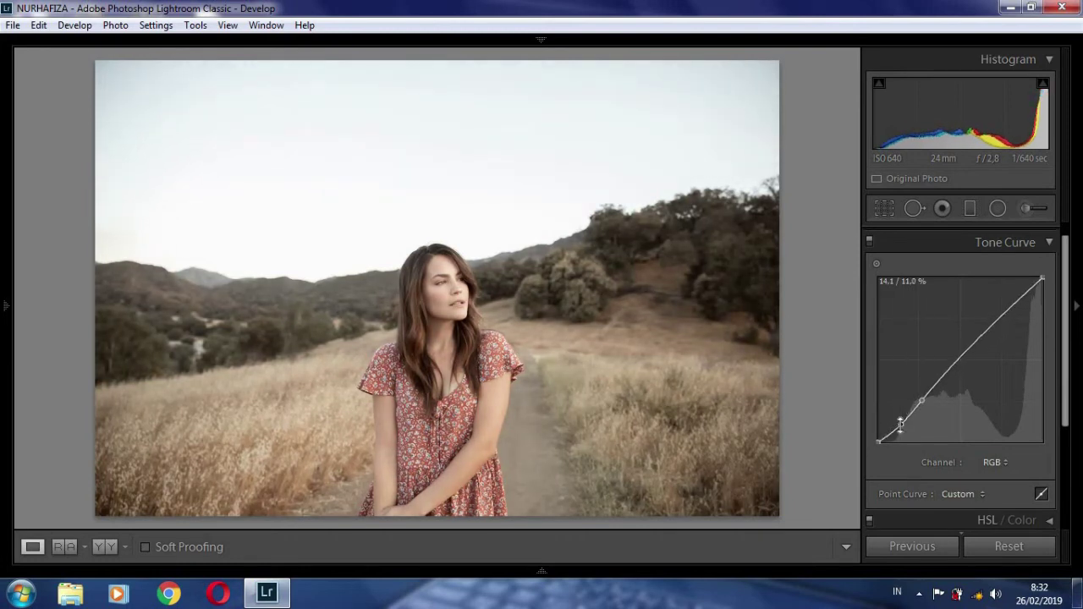
Step: Add a midtone point, lower the white endpoint, and compare before/after
click(962, 361)
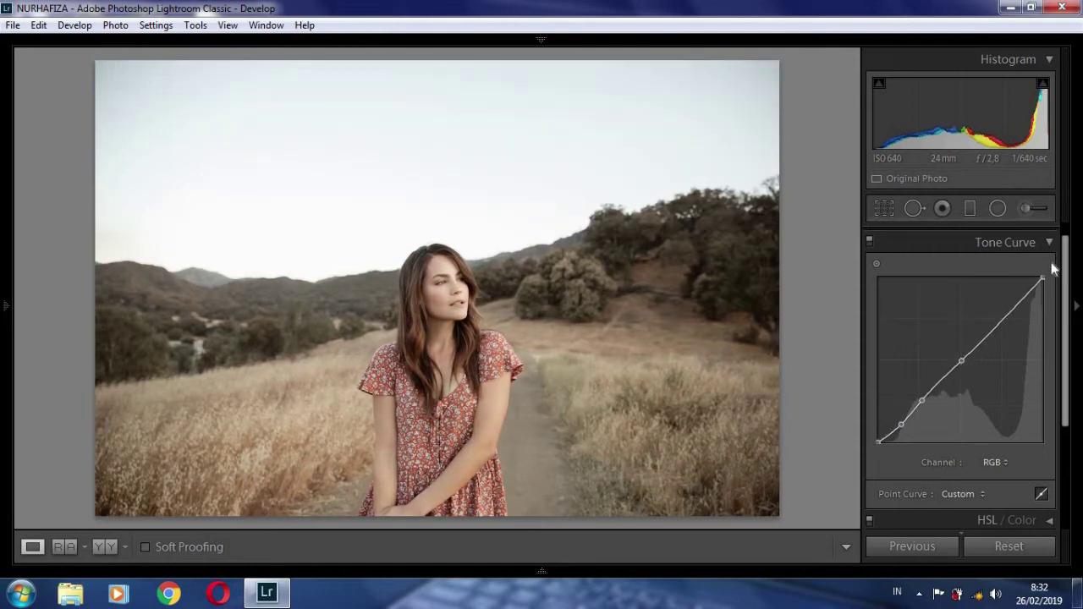
drag(1043, 280, 1043, 301)
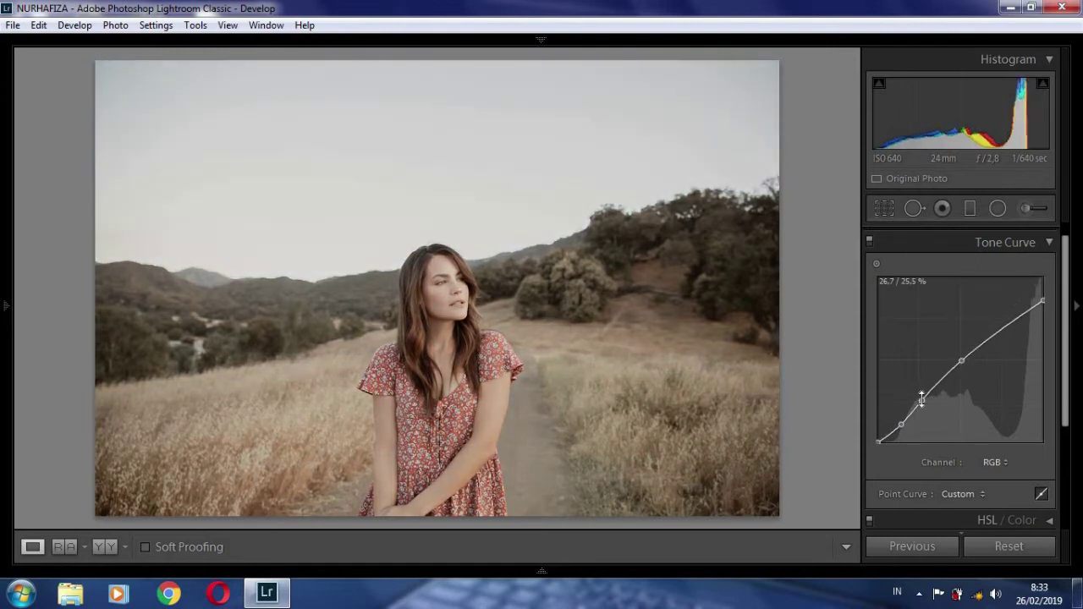
drag(920, 402, 893, 429)
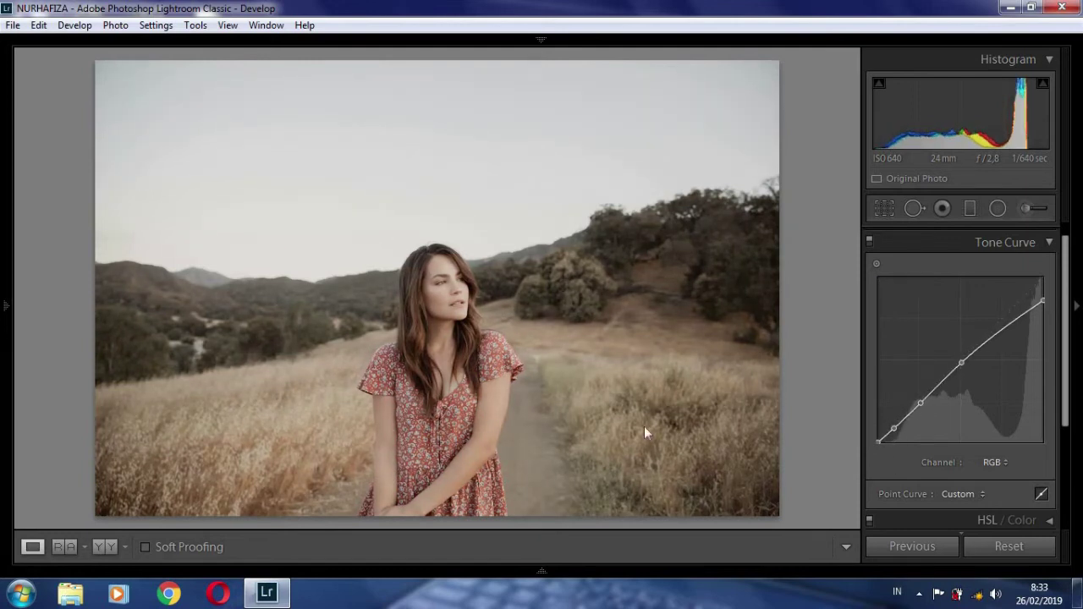
click(105, 549)
click(32, 546)
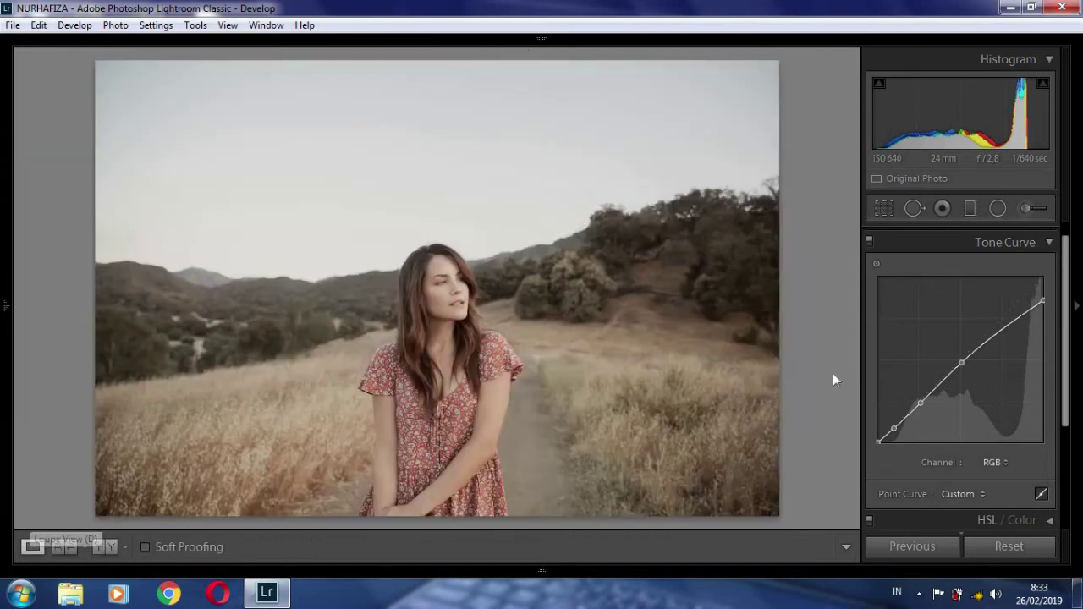
Step: Shape the Red channel curve with shadow, midtone and raised highlight points
click(994, 462)
click(950, 500)
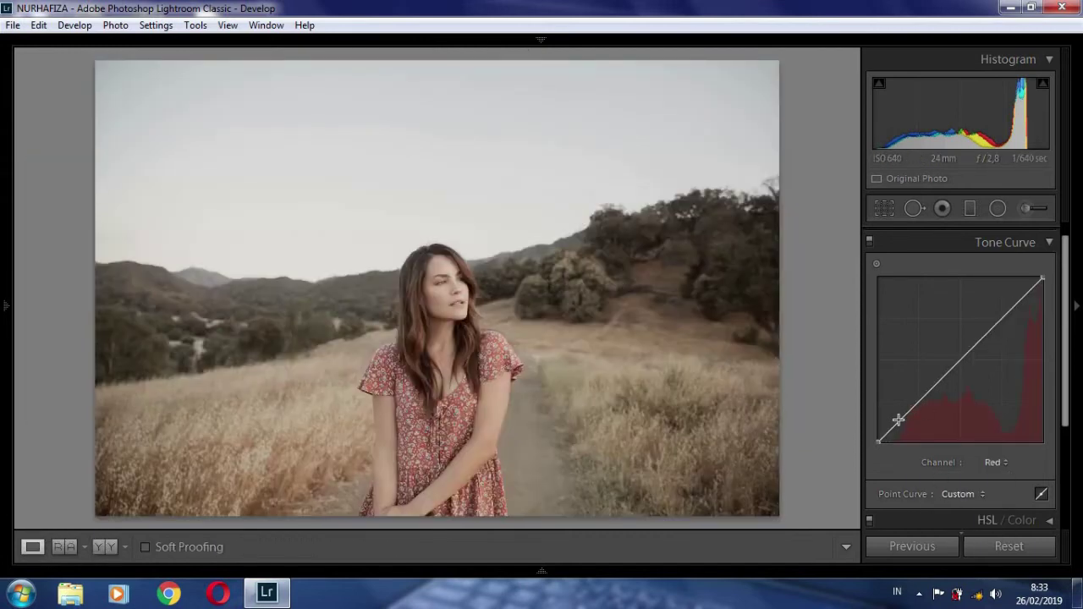
mouse_move(900, 421)
mouse_down()
mouse_move(908, 427)
mouse_move(944, 379)
mouse_up()
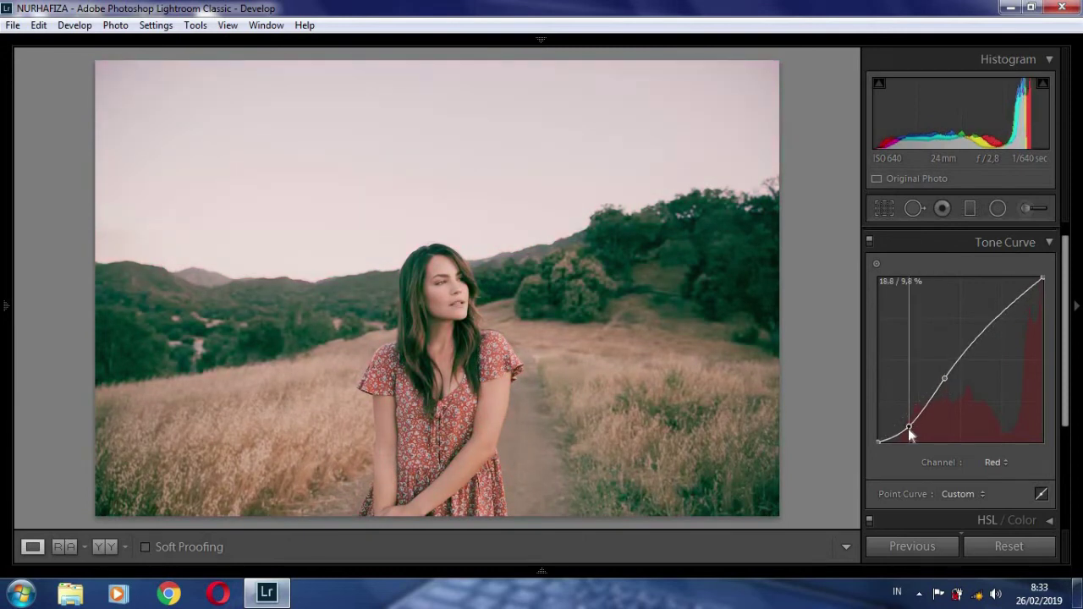
drag(908, 429, 906, 425)
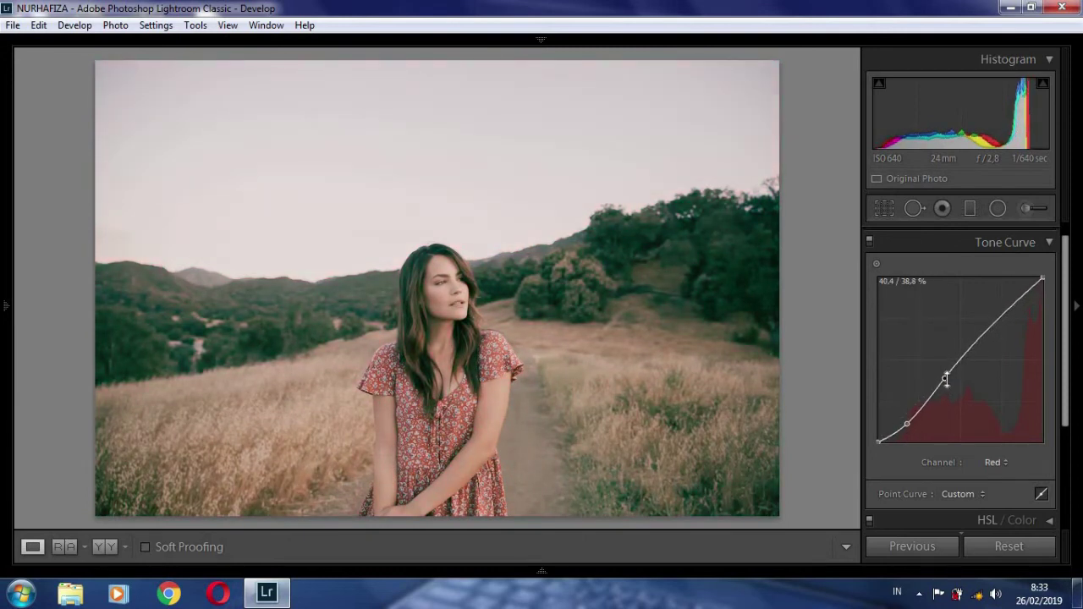
drag(981, 340, 982, 335)
drag(1016, 301, 1017, 292)
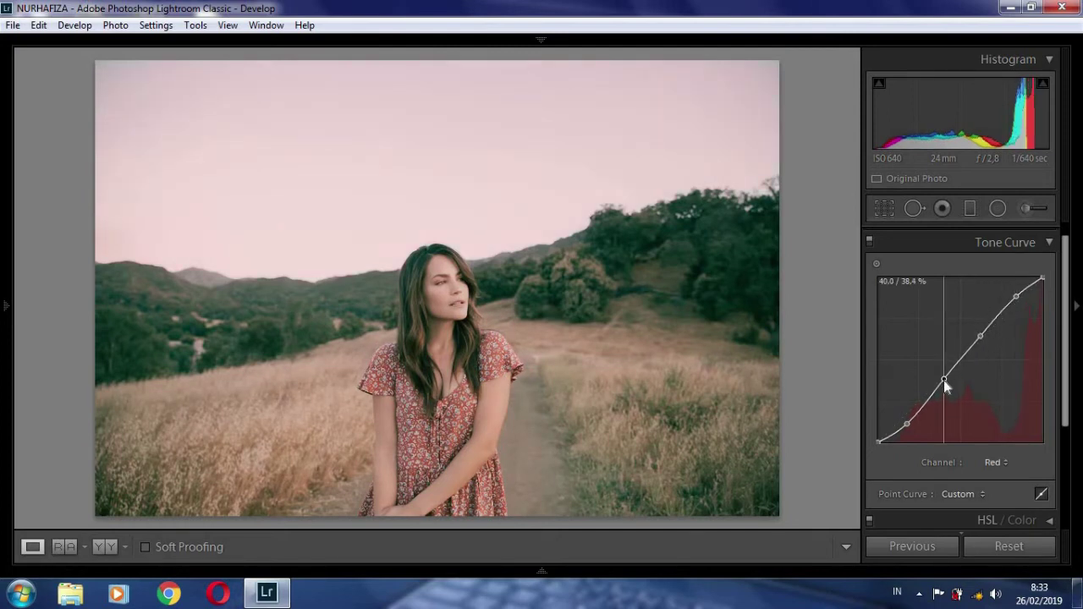
Step: Switch to the Green channel and add shadow, midtone, upper-midtone and highlight points
click(1000, 465)
click(956, 516)
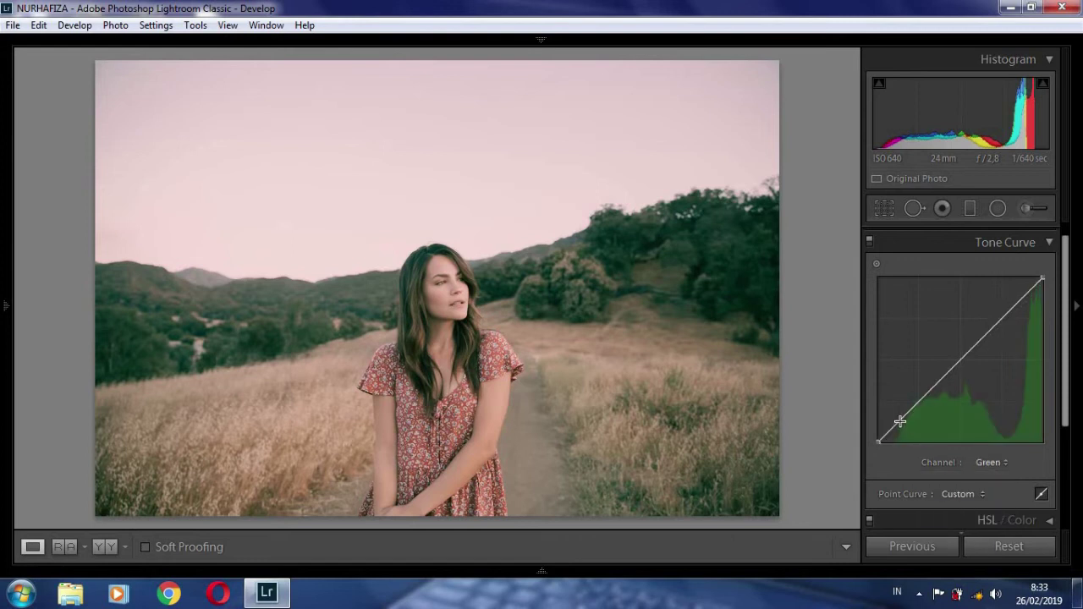
click(903, 430)
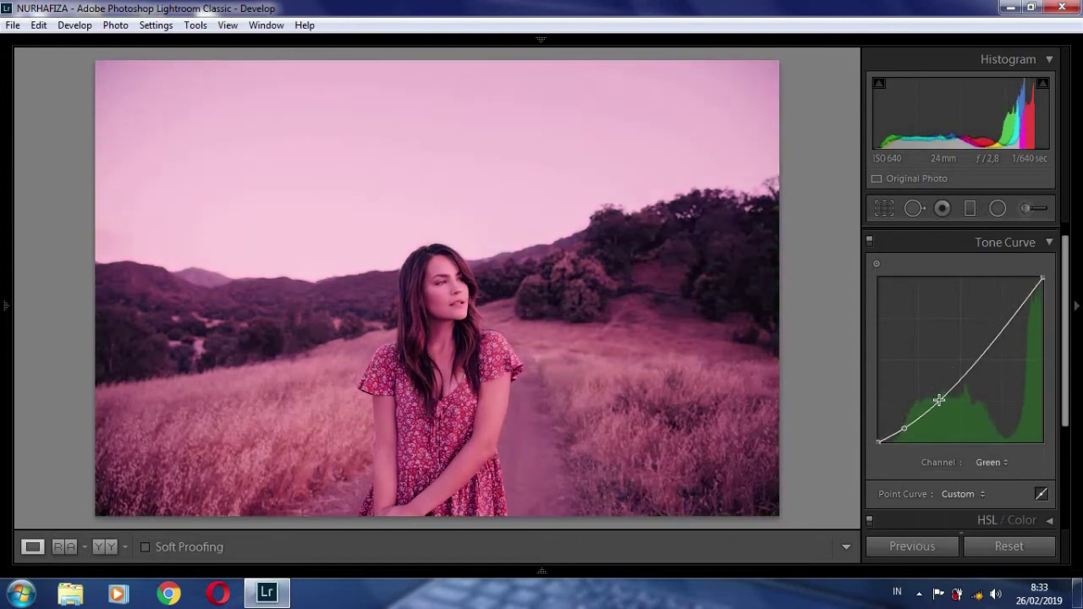
drag(939, 401, 944, 378)
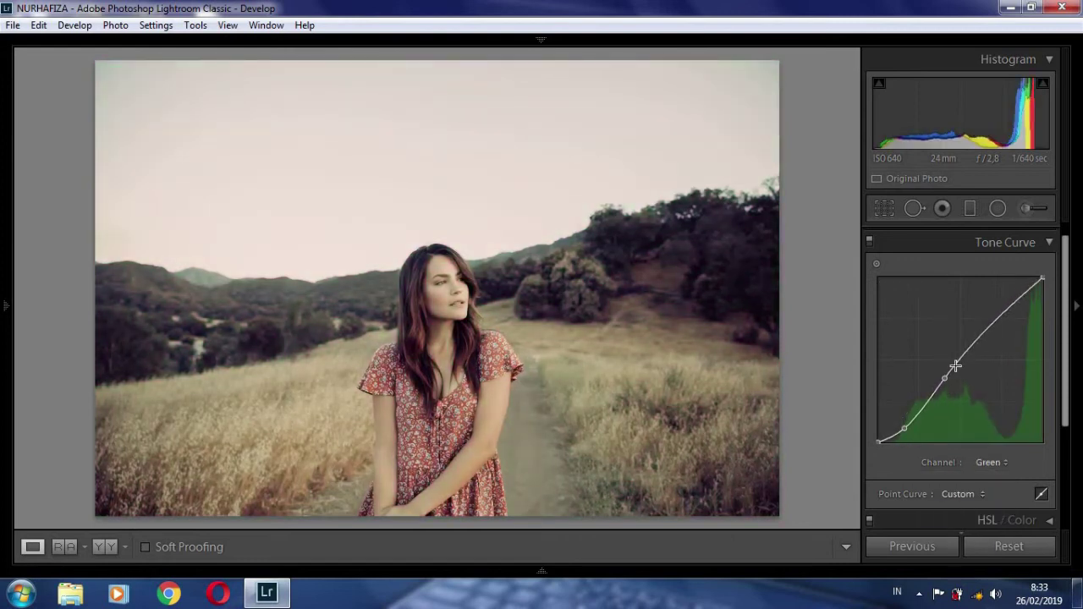
click(956, 365)
drag(903, 429, 906, 424)
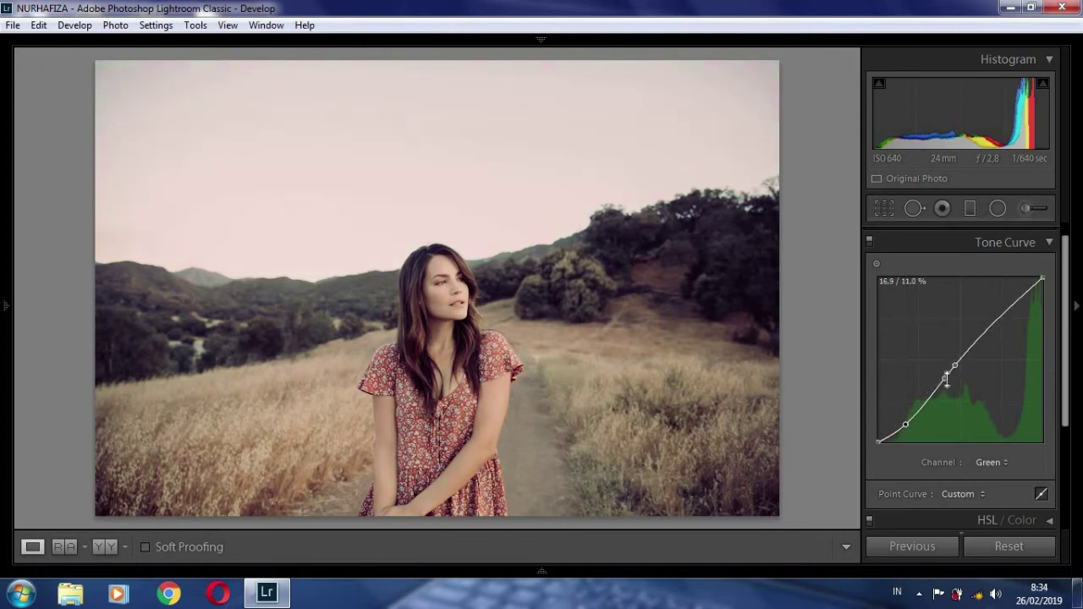
drag(965, 356, 964, 351)
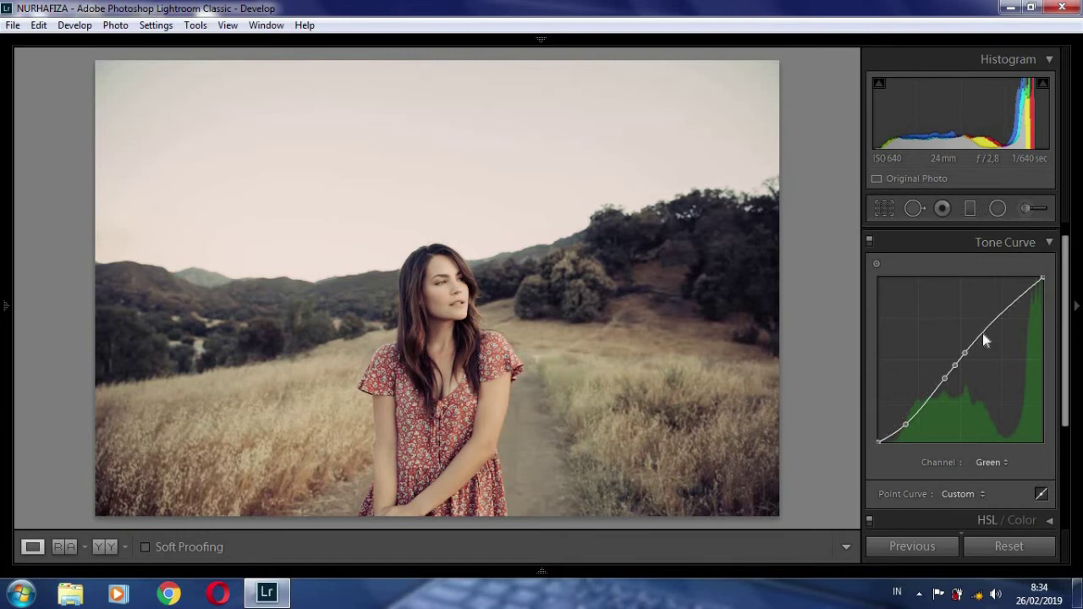
click(982, 334)
click(1015, 301)
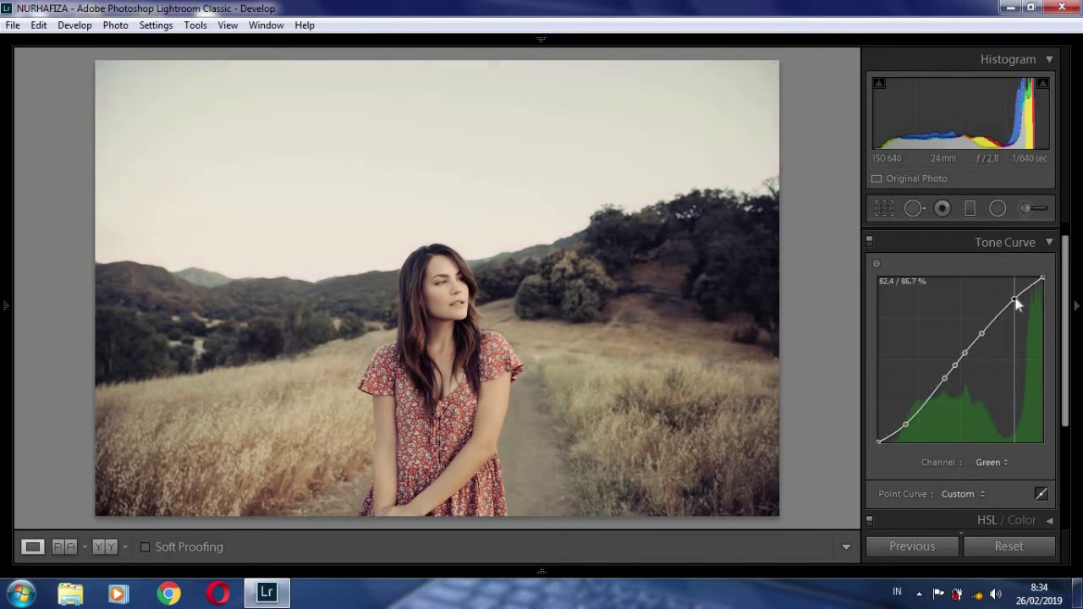
drag(1015, 300, 1015, 302)
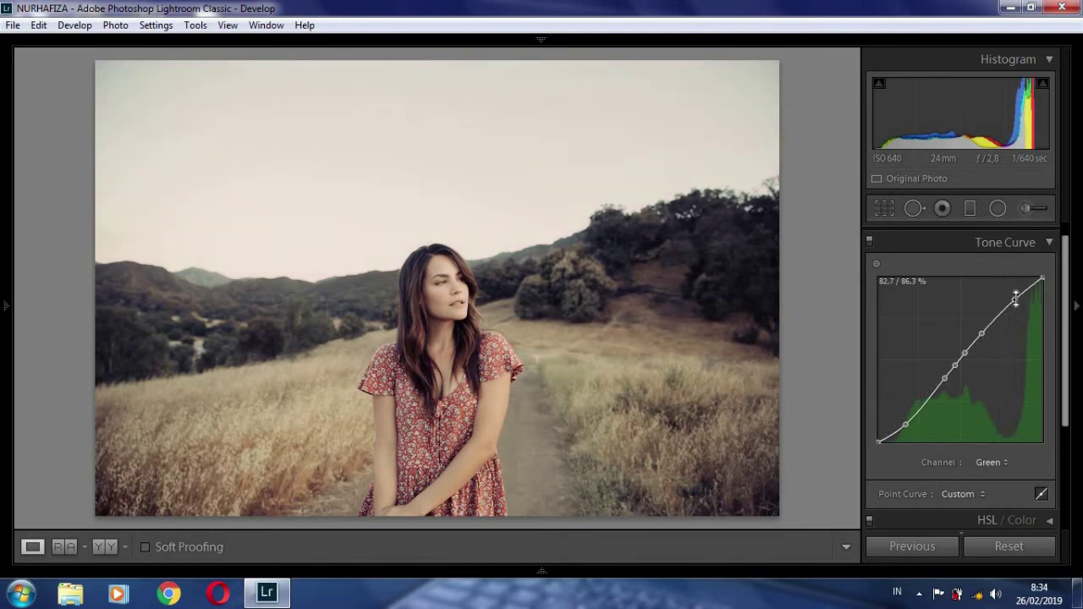
Step: On the Blue channel curve, lower the shadows, lift midtones, and add upper and highlight points
click(1004, 465)
click(963, 539)
drag(901, 431, 904, 428)
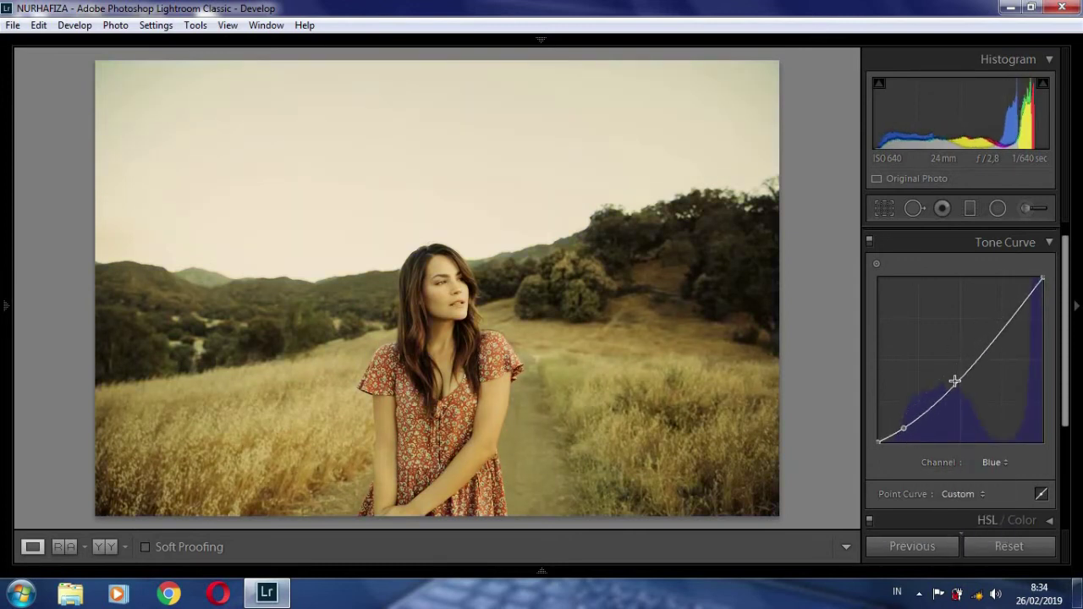
drag(954, 381, 951, 364)
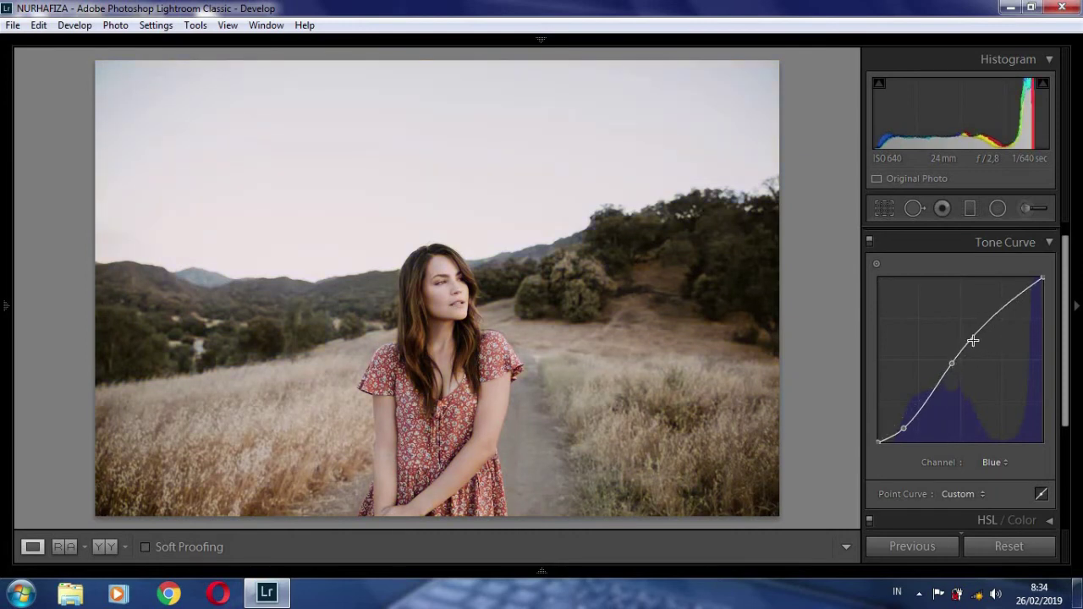
click(972, 339)
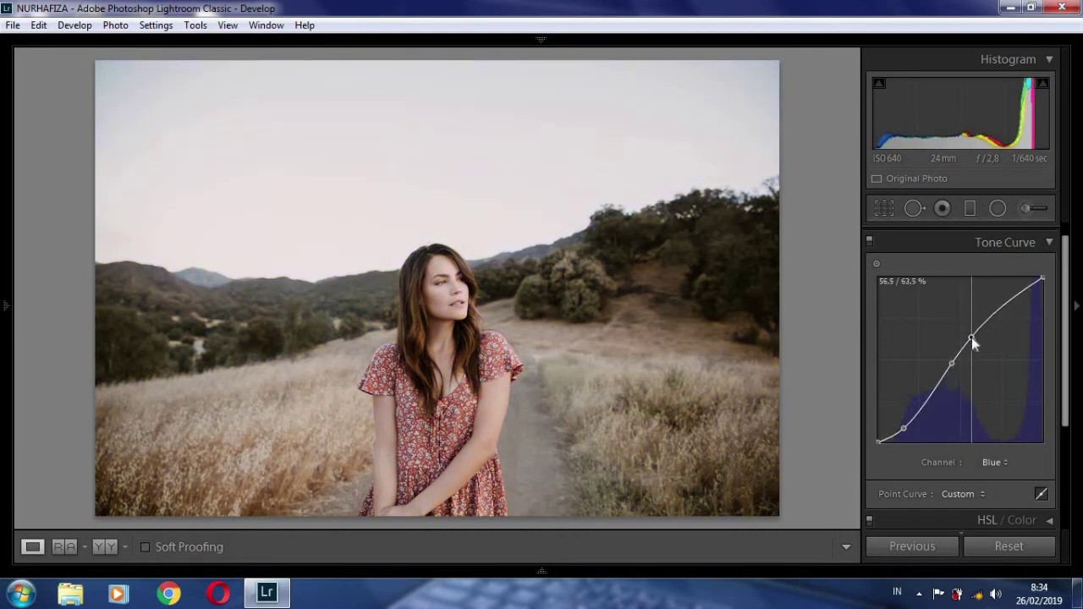
click(994, 318)
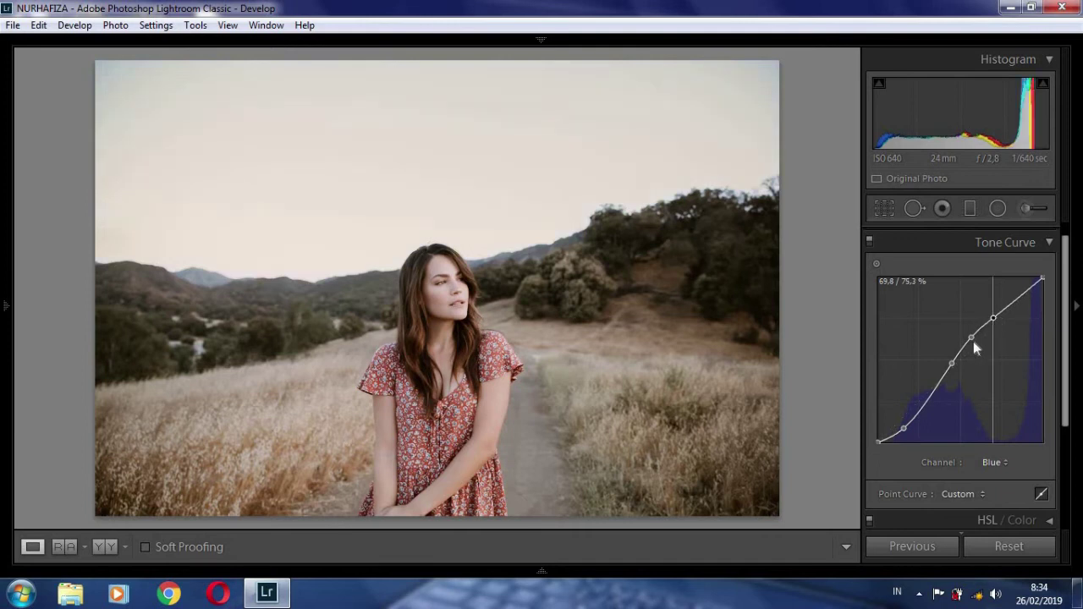
drag(972, 340, 954, 367)
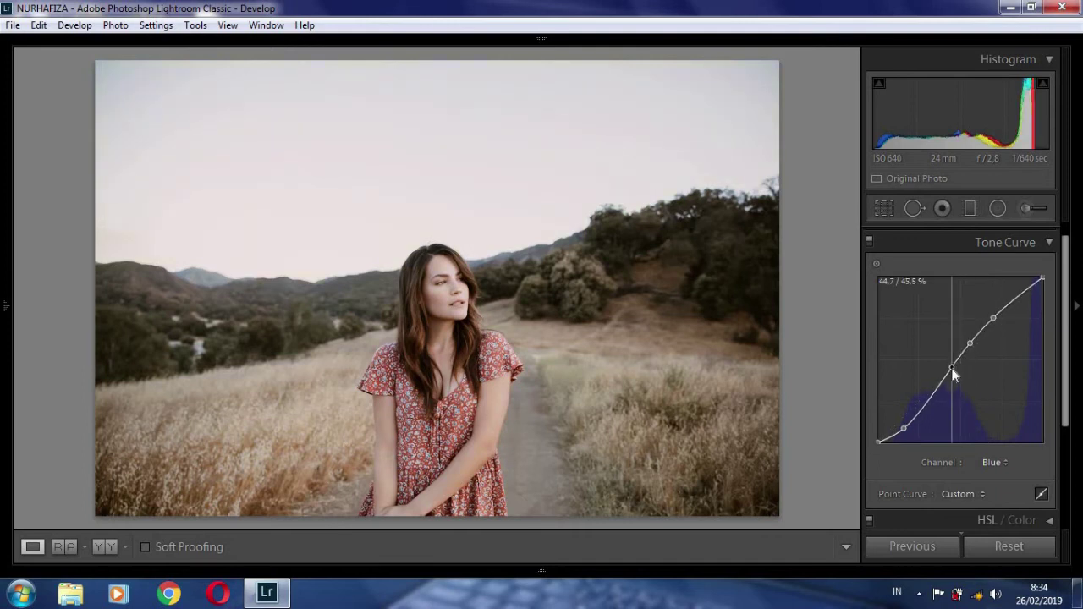
click(1018, 296)
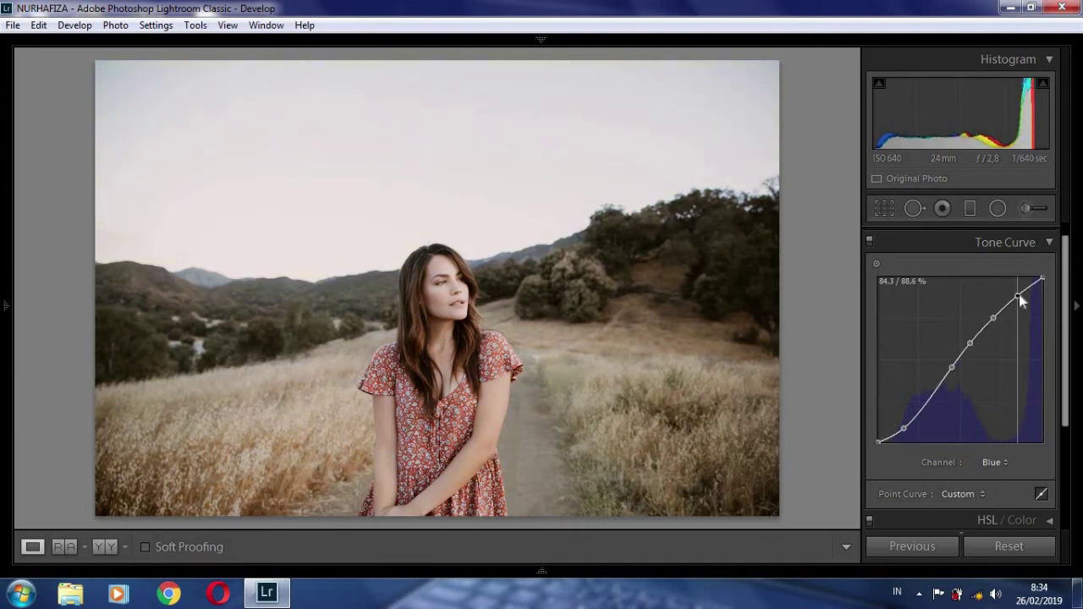
drag(904, 428, 904, 433)
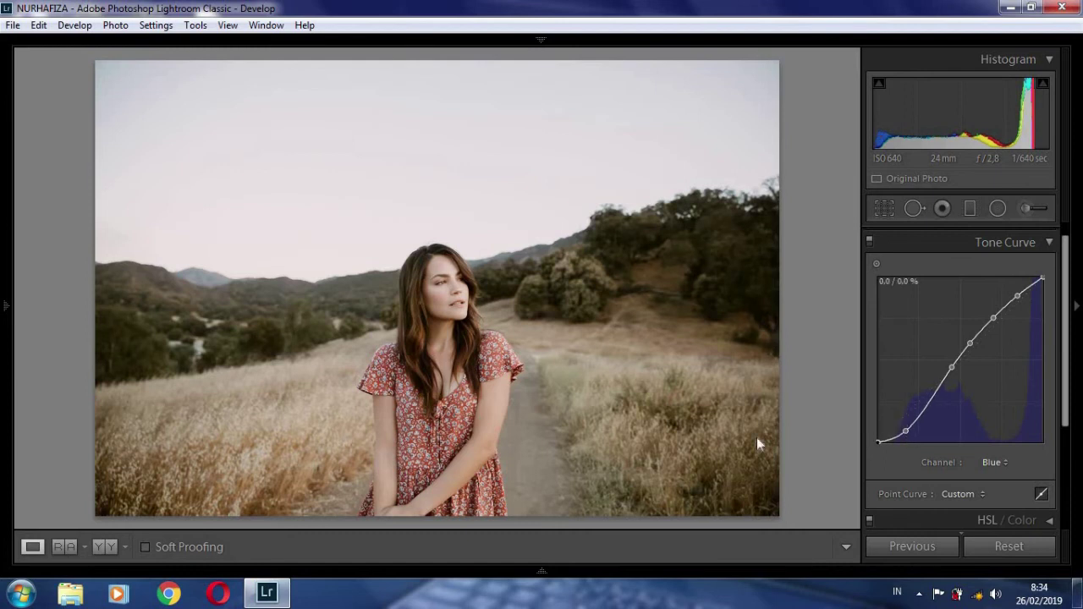
click(103, 546)
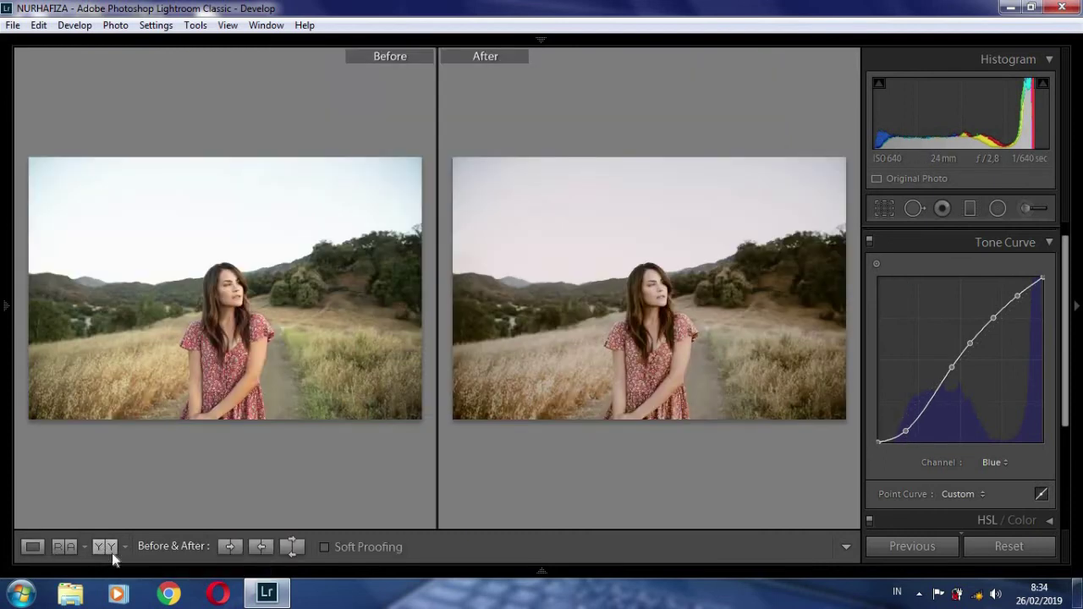
click(111, 552)
click(112, 552)
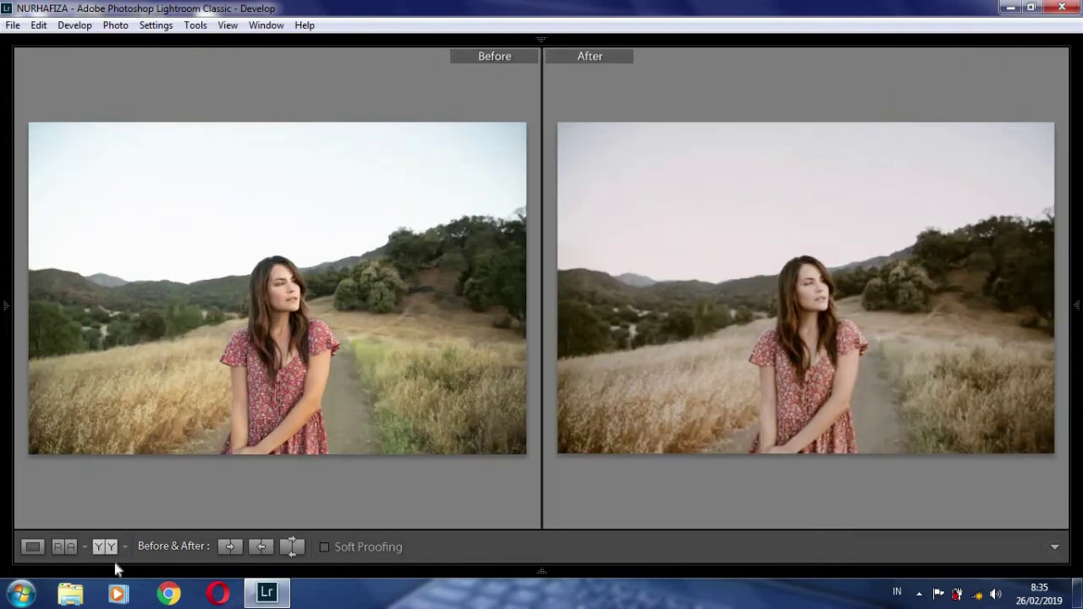
click(104, 551)
click(104, 552)
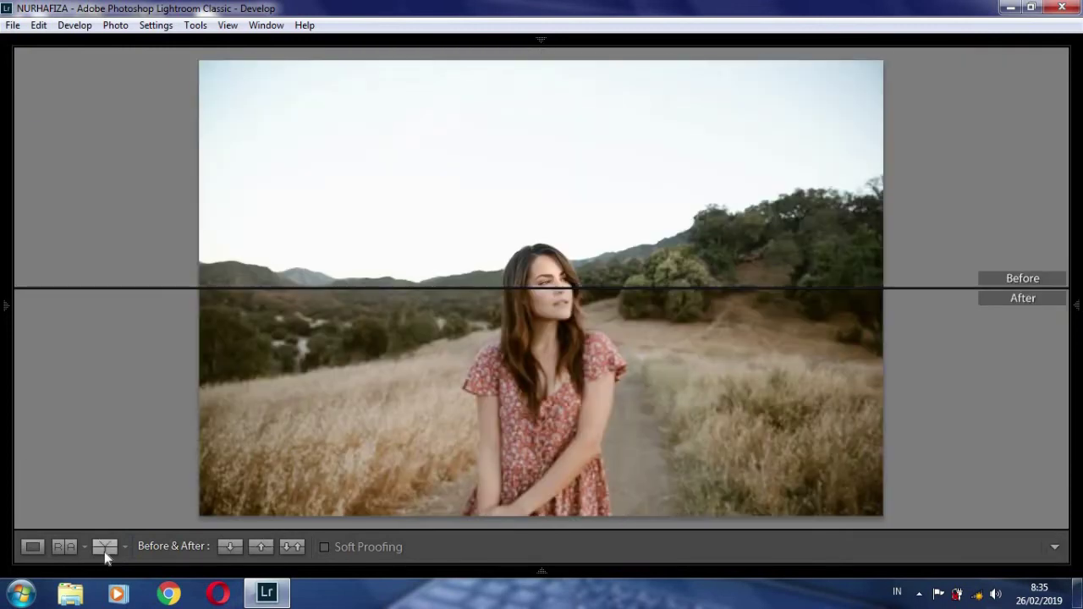
click(104, 552)
click(32, 546)
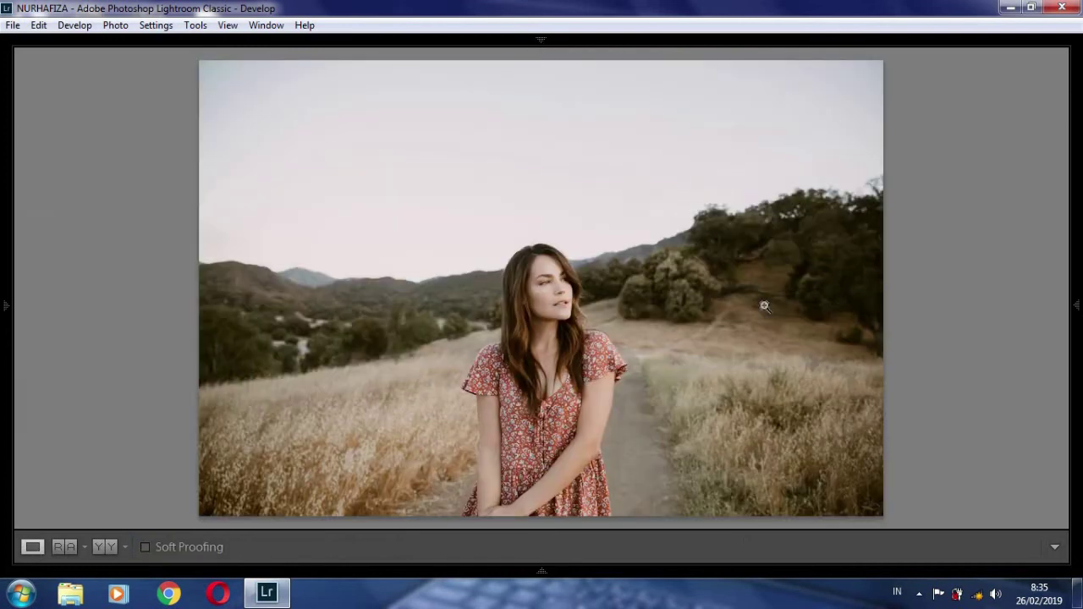
click(1078, 288)
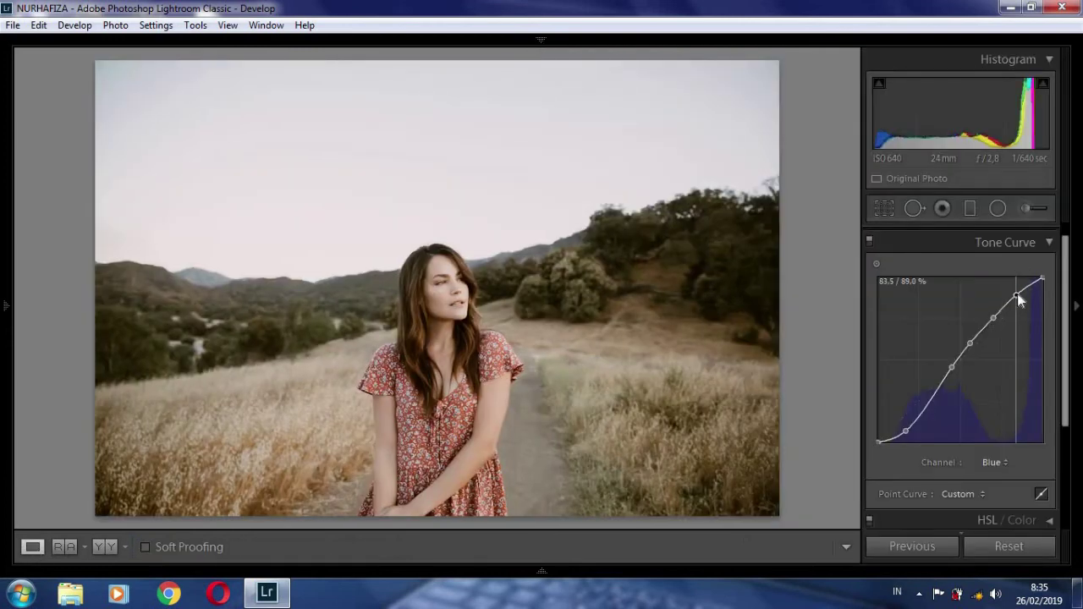
Step: Switch the Tone Curve channel to Green, then to Red
click(996, 464)
click(964, 514)
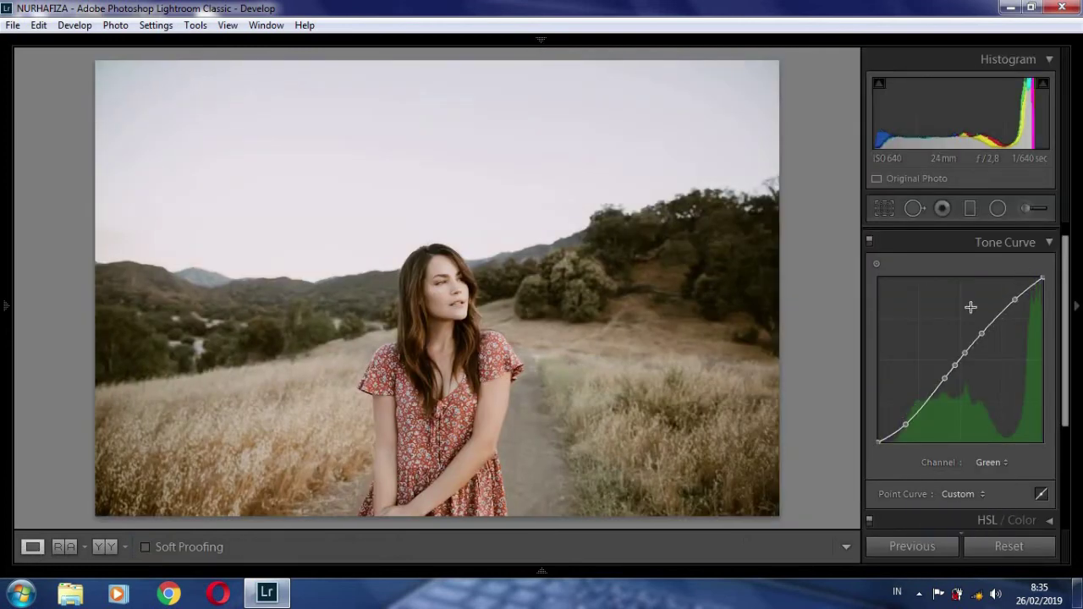
click(985, 463)
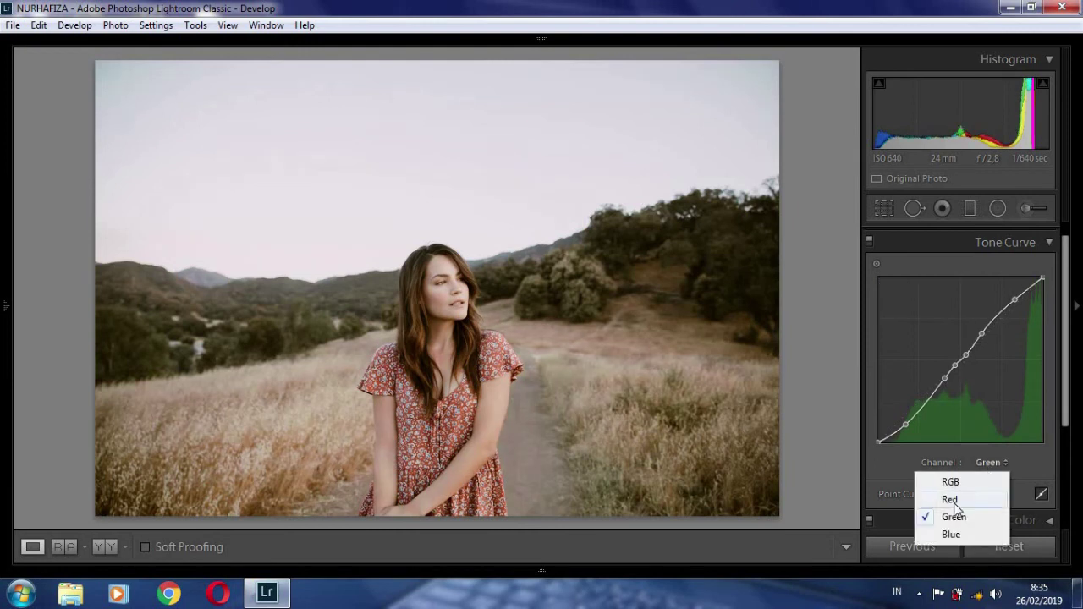
click(952, 496)
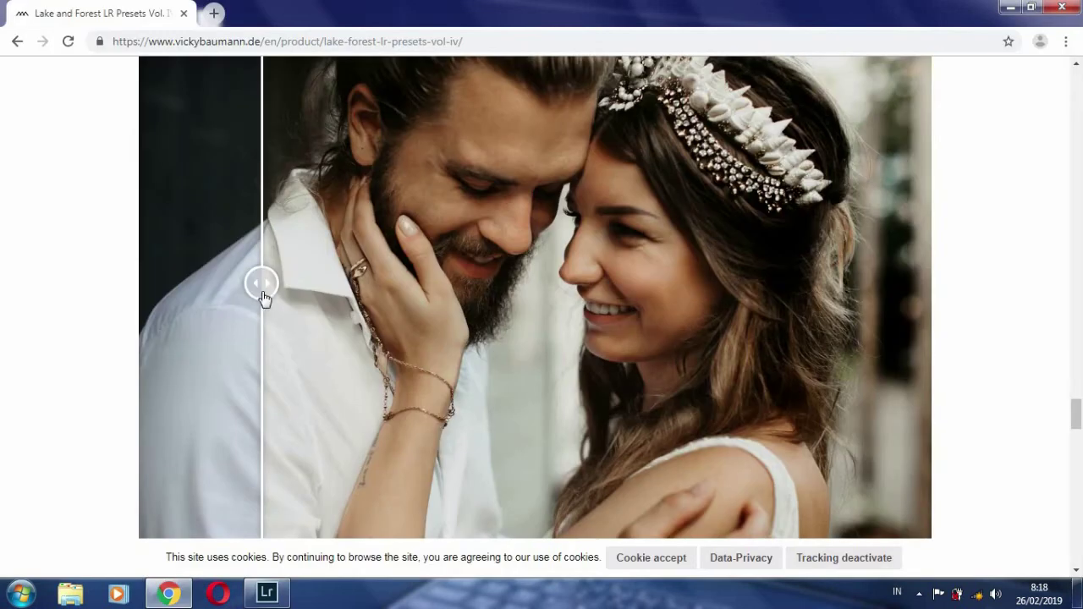
Step: In Chrome, sweep the preset page's before/after divider across the Lake and Forest reference photo
click(825, 283)
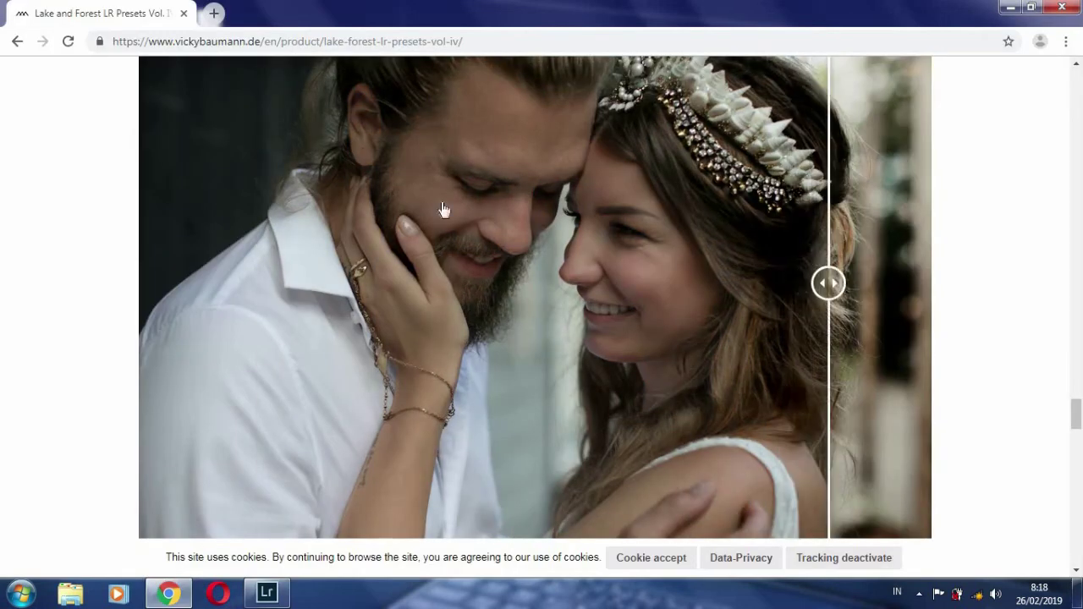
click(194, 340)
drag(194, 341, 163, 297)
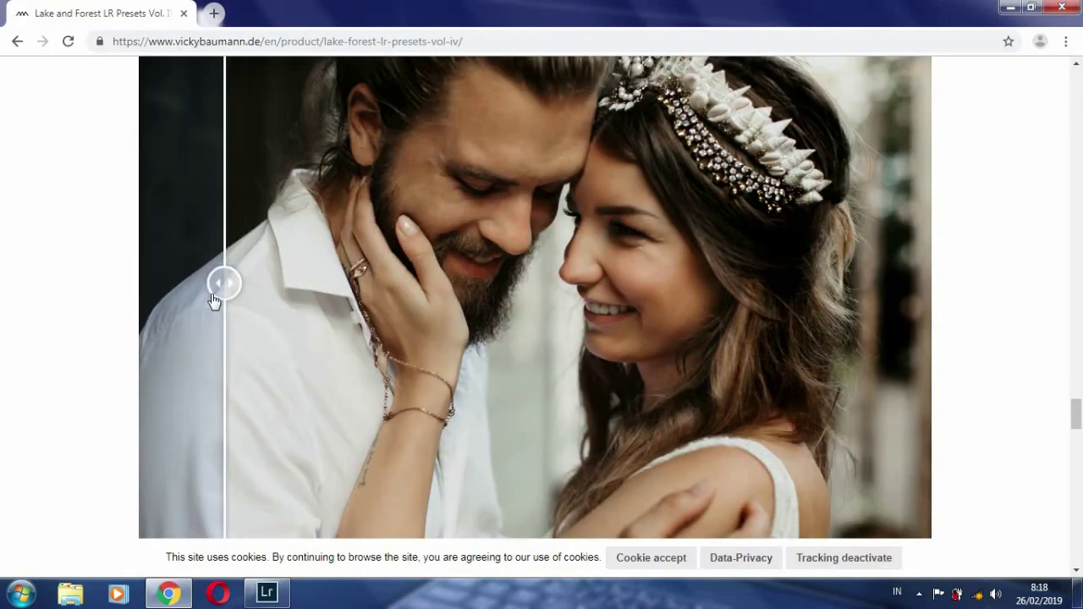
click(916, 161)
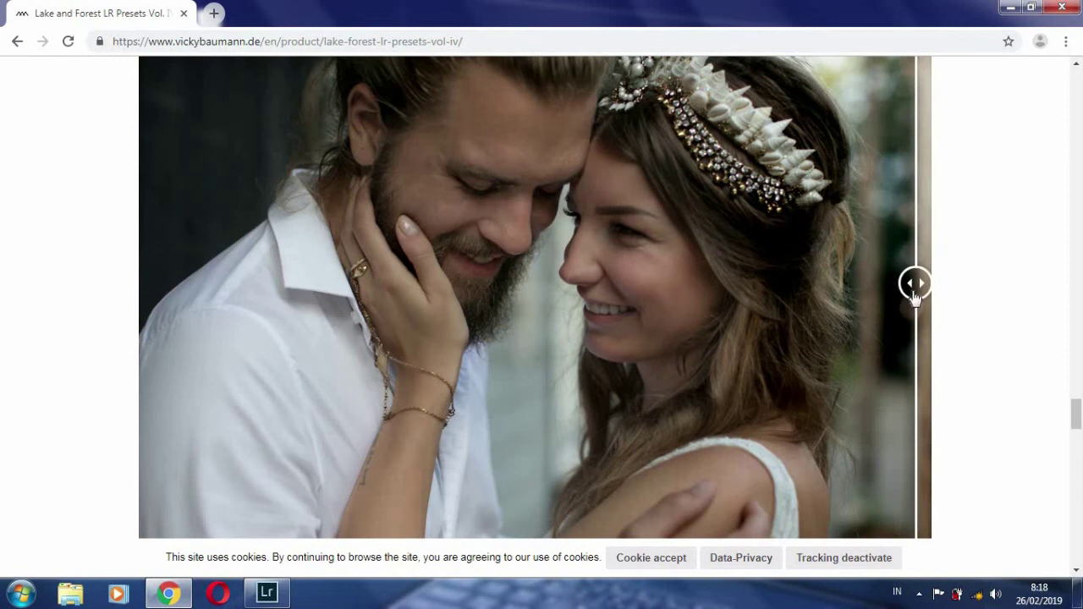
click(290, 240)
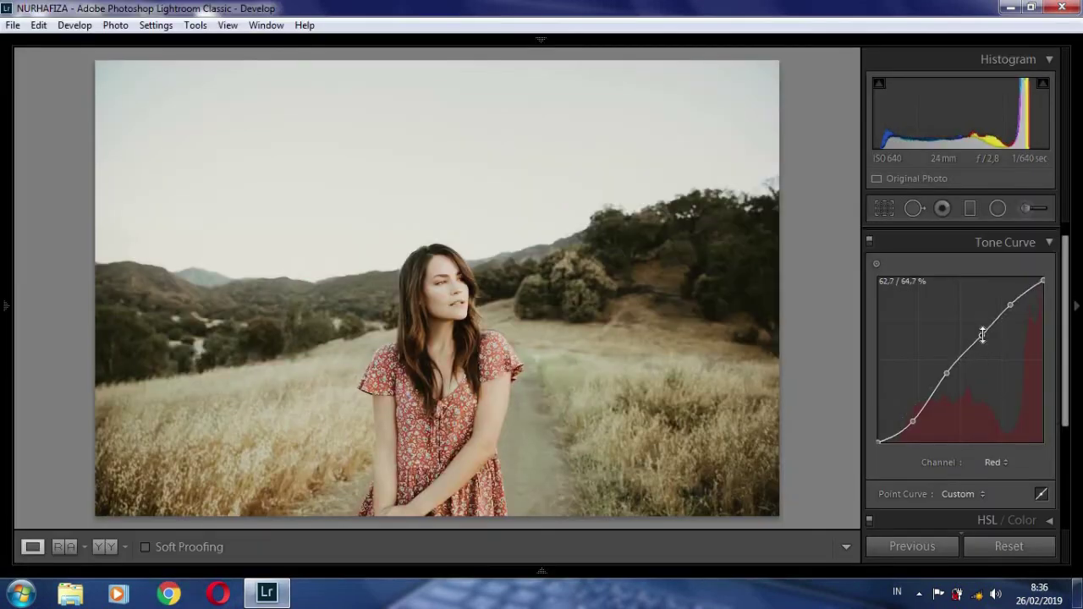
Step: Collapse the Tone Curve section, hide the side panels, and show before/after side by side
click(1049, 245)
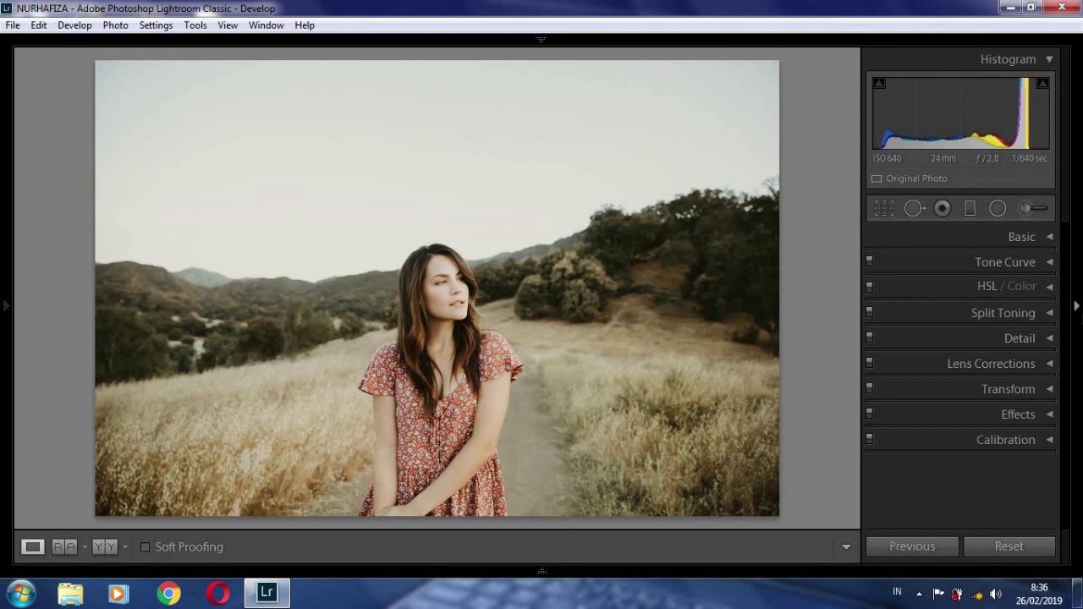
key(Tab)
click(99, 545)
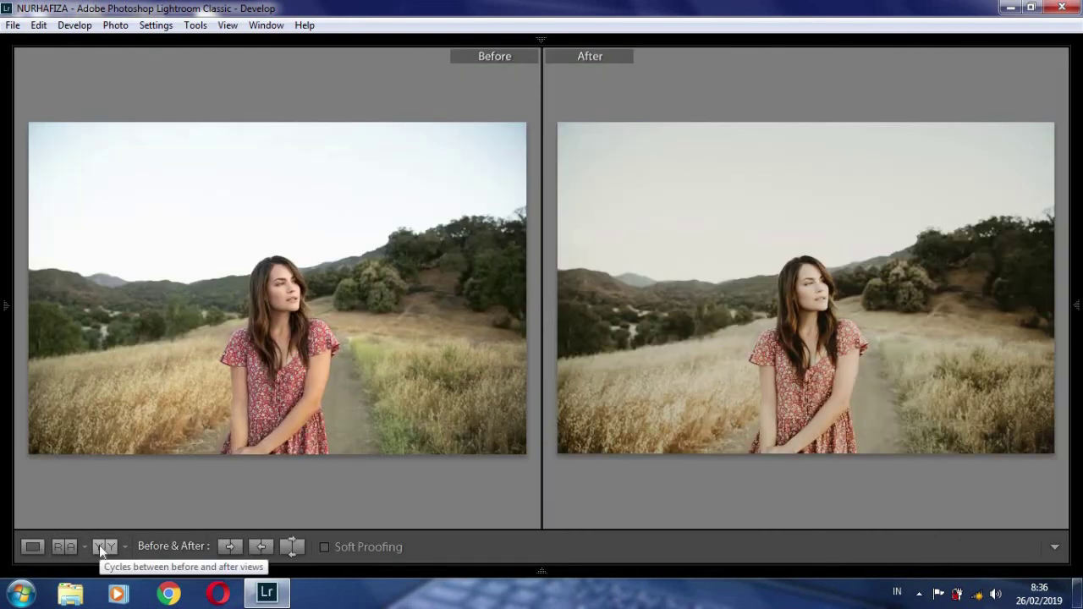
Step: Cycle through the Y|Y before/after layouts, then return to Loupe view with panels restored
click(99, 545)
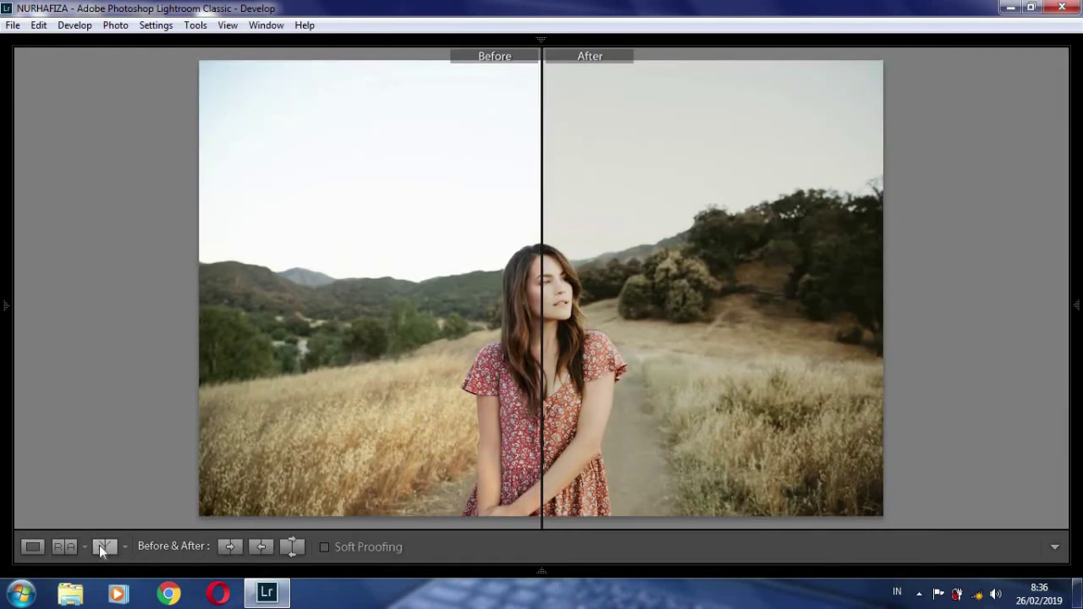
click(99, 545)
click(99, 545)
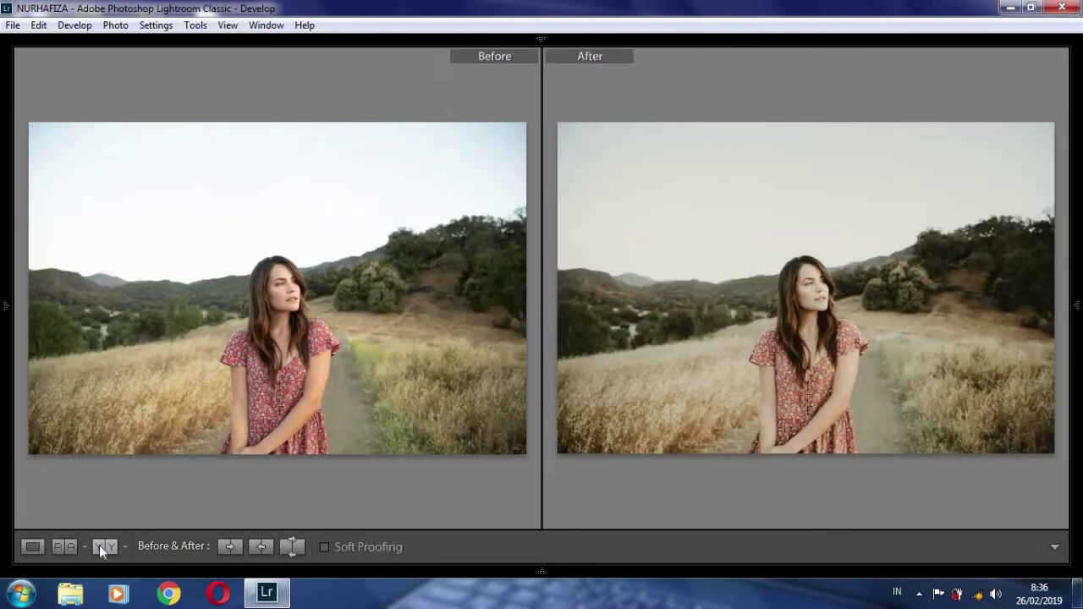
click(32, 547)
click(1077, 303)
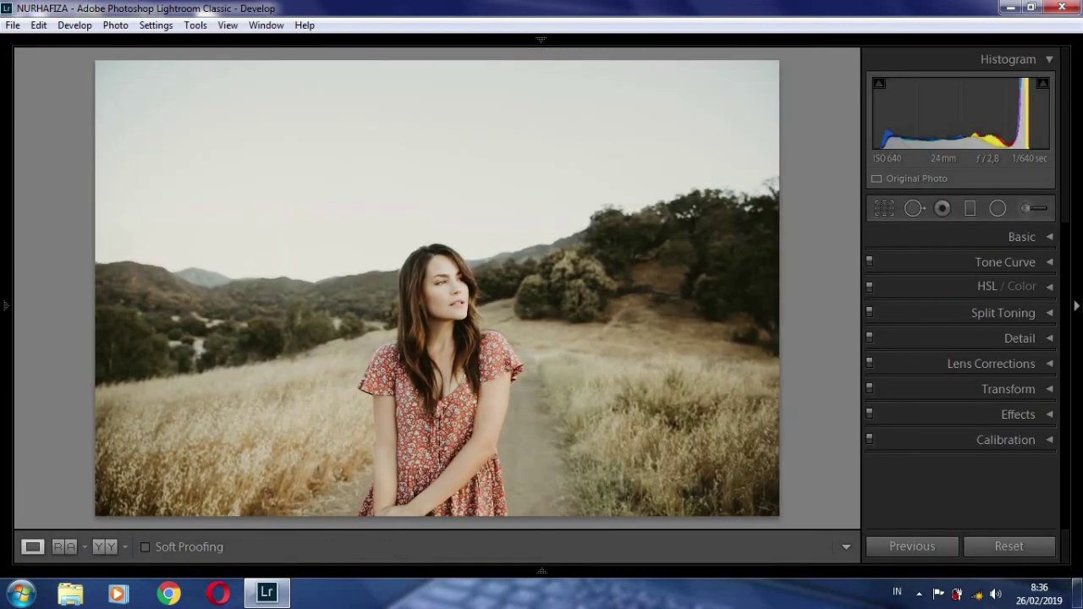